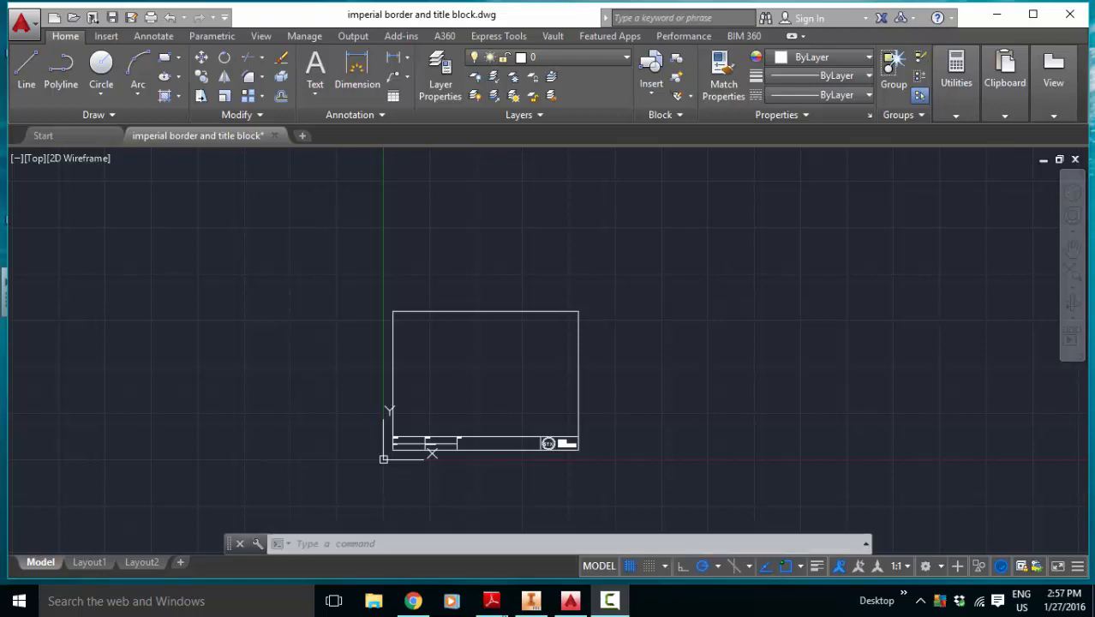
Step: Switch to Adobe Reader and enlarge stairs.pdf to full screen to examine the model stairs' dimensions and notes
click(497, 605)
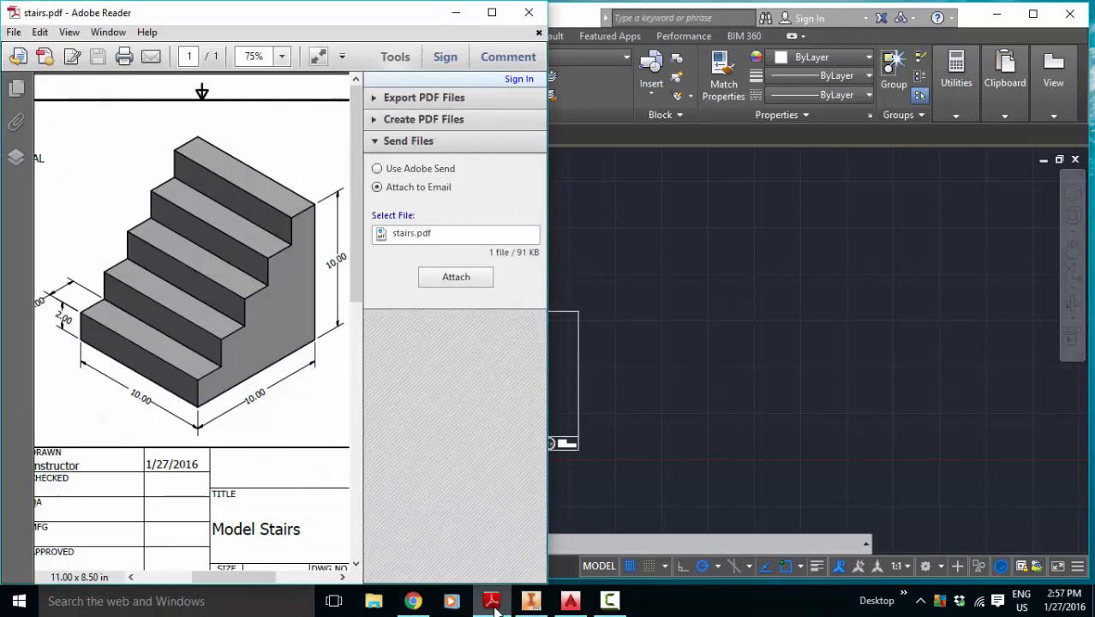
click(493, 14)
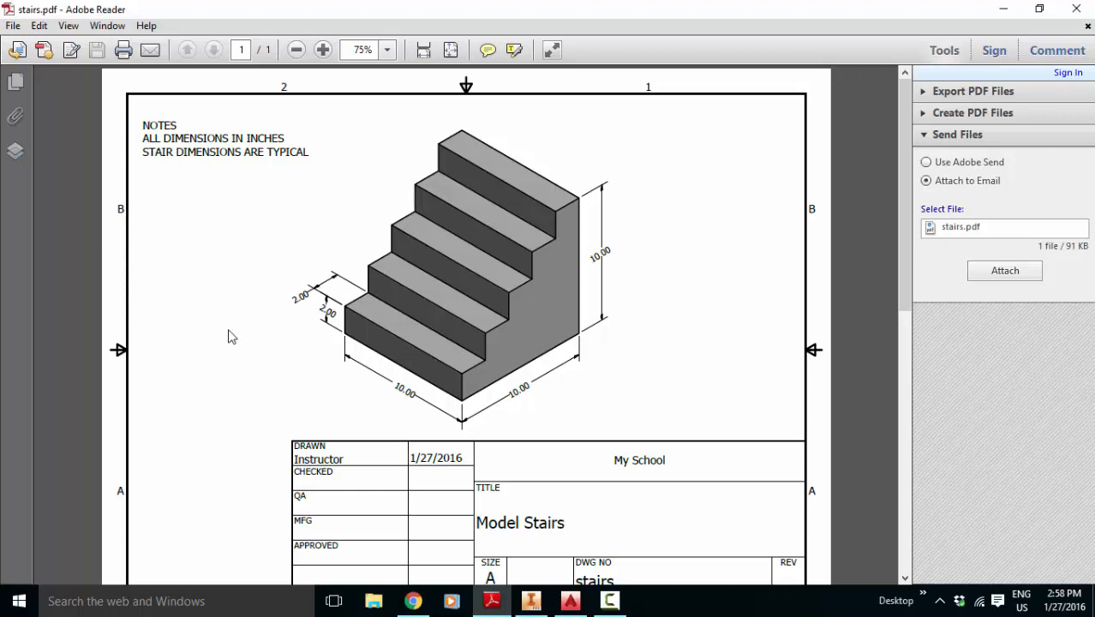
Step: Switch back to AutoCAD and review the layers available in the border and title block drawing
click(570, 604)
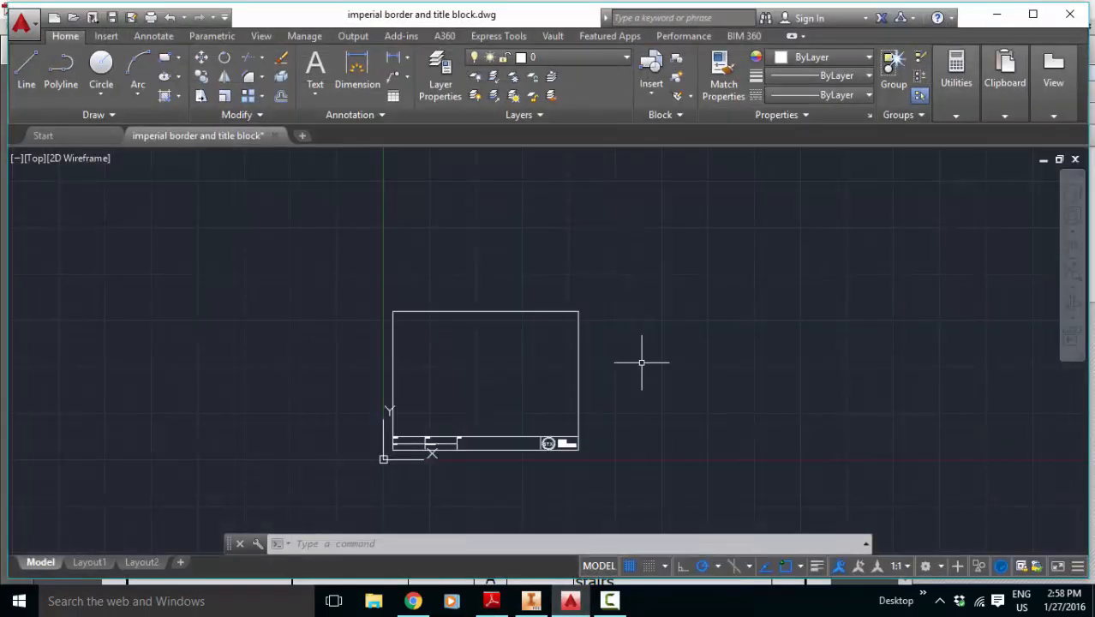
click(571, 59)
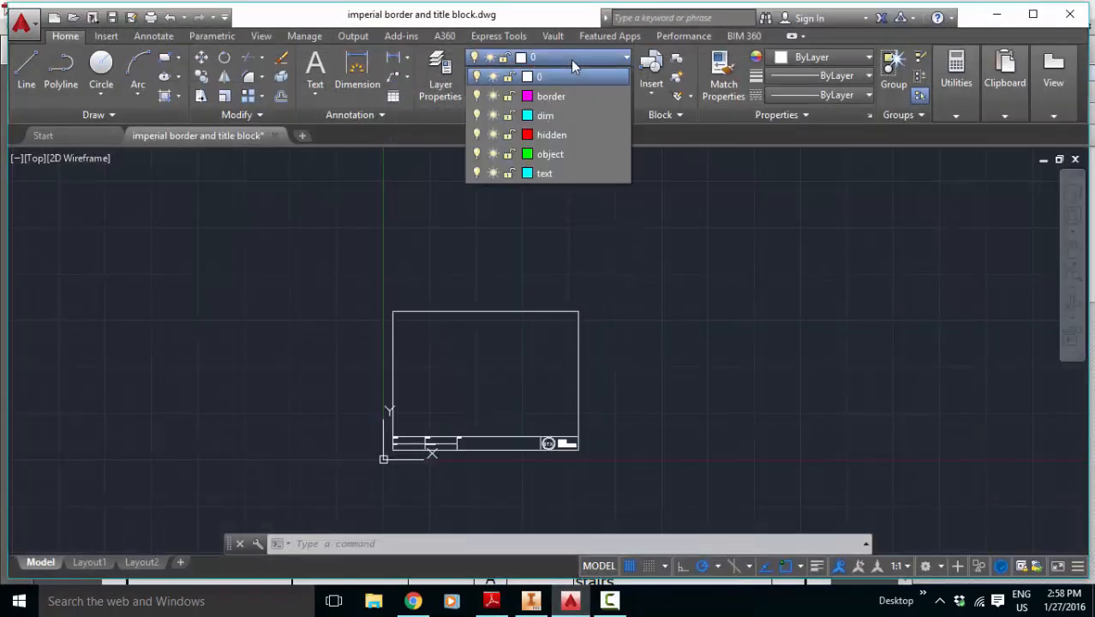
click(575, 60)
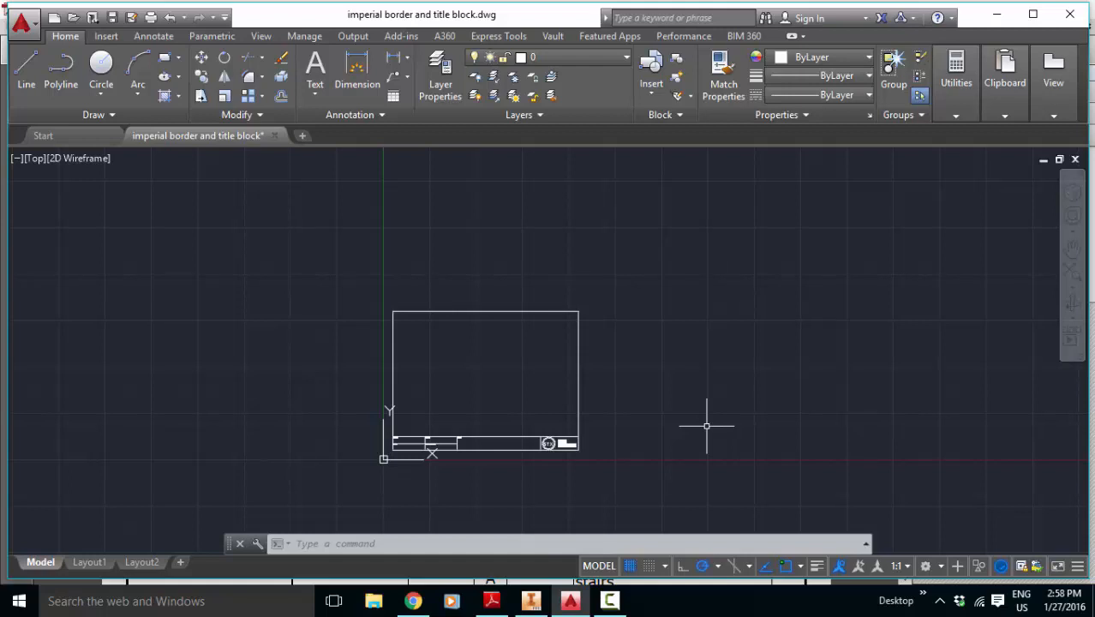
Step: Reset the model space limits, keeping the default lower-left corner and setting the upper-right corner to 100,100
text(limits)
key(Return)
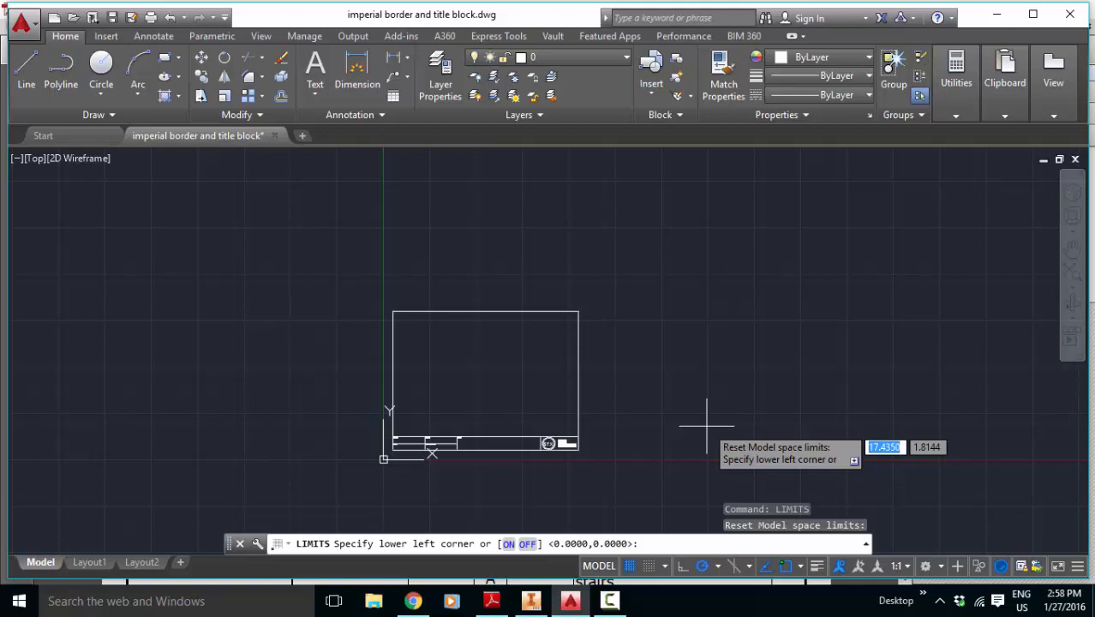
key(Return)
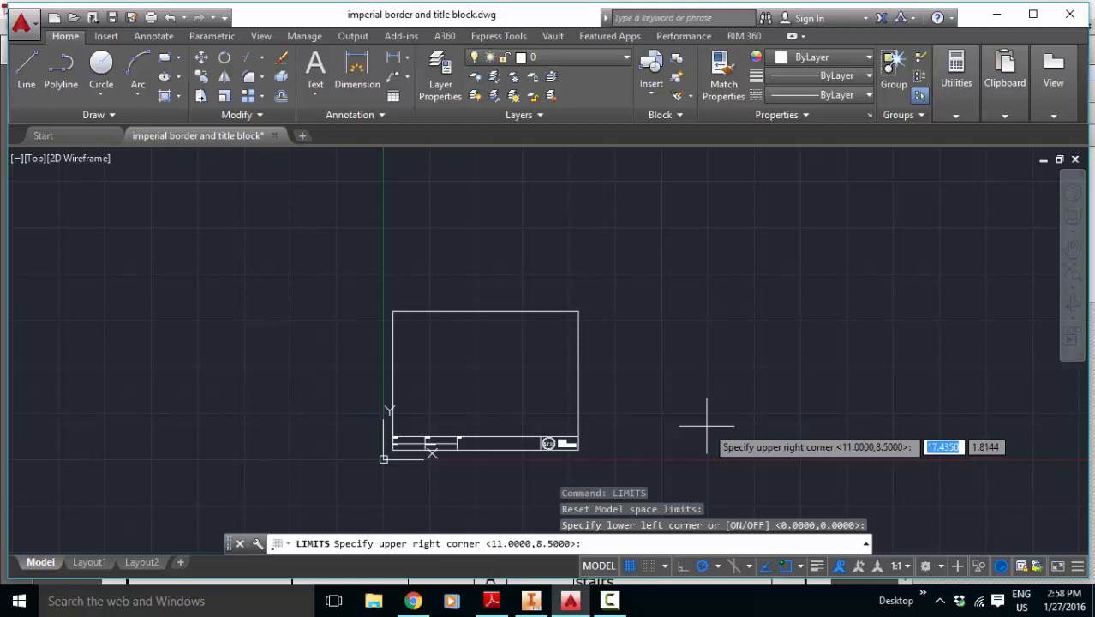
text(100)
key(Tab)
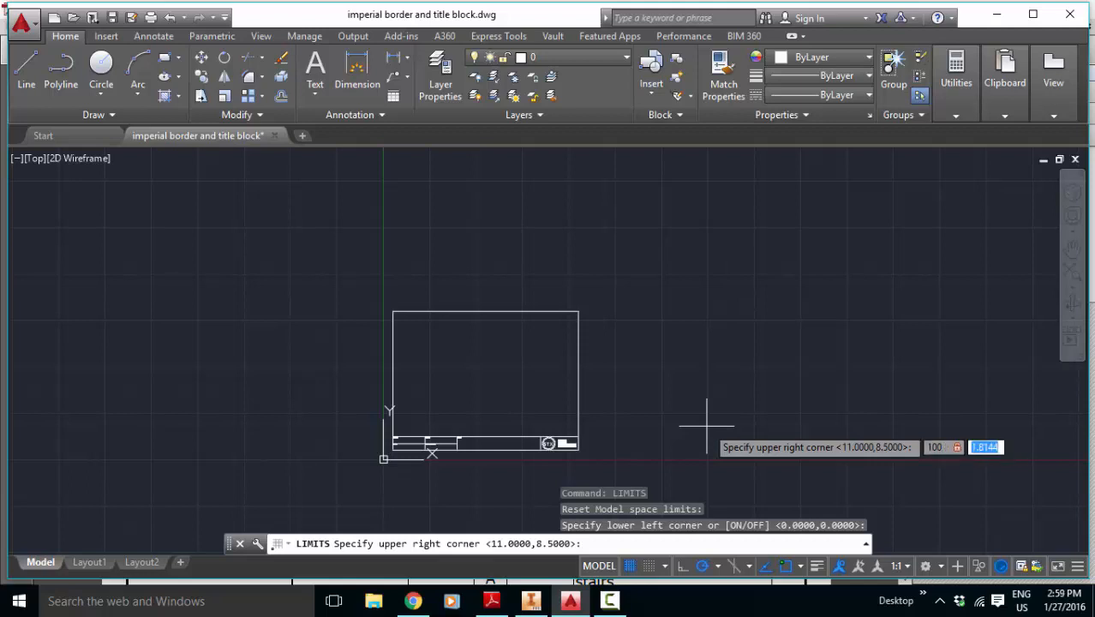
text(100)
key(Return)
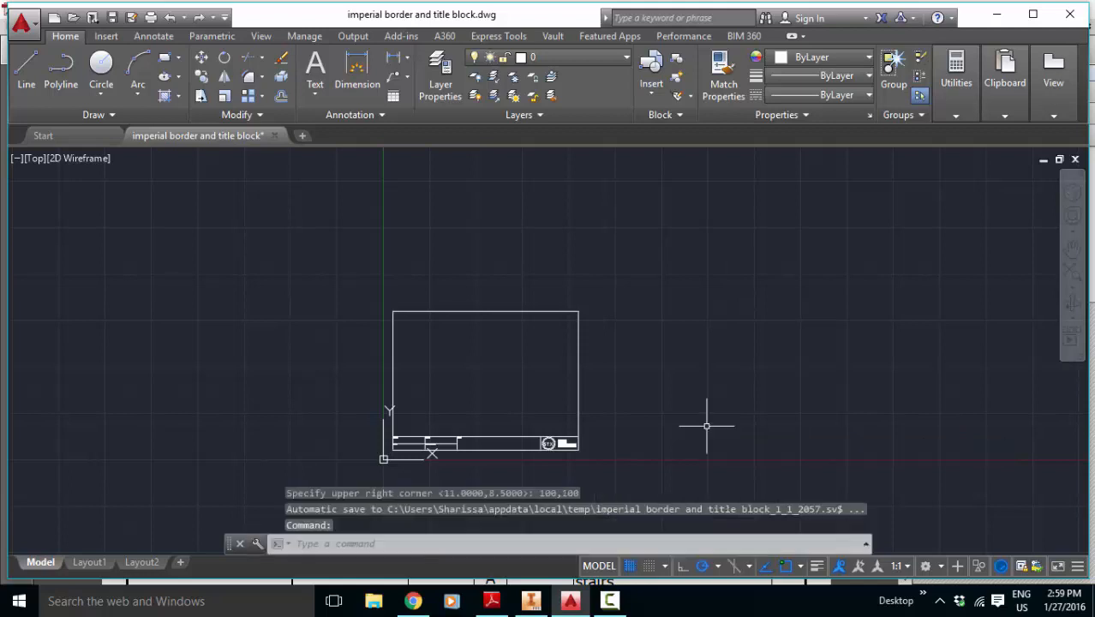
Step: Examine the drawing area around the title block sheet and bring the empty space to its right into view
scroll(766, 417, down, 4)
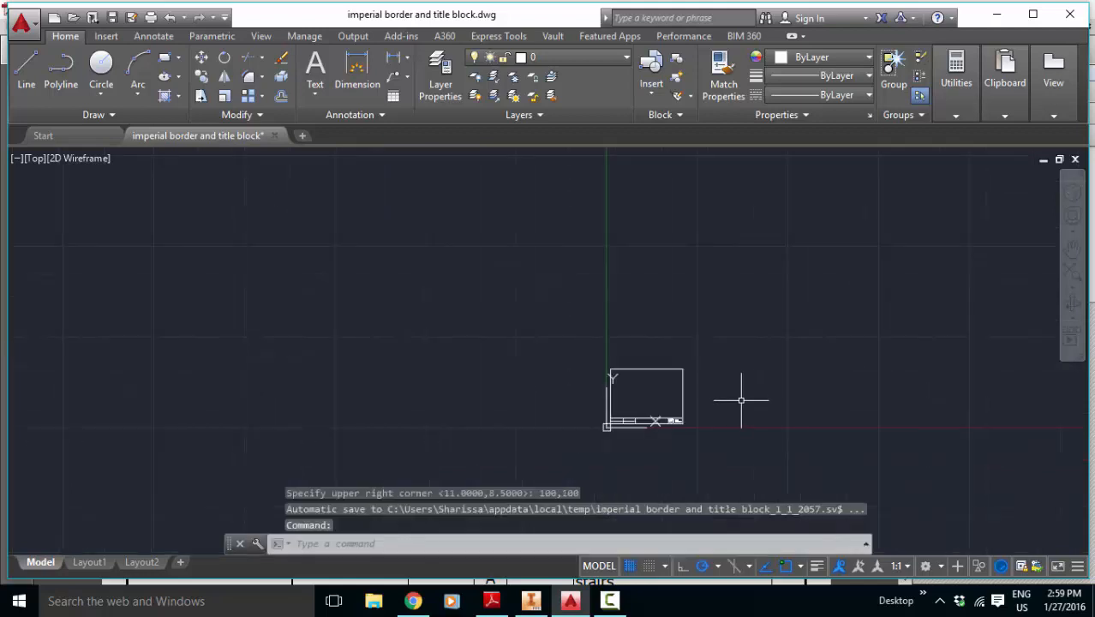
scroll(822, 379, up, 2)
scroll(656, 440, up, 2)
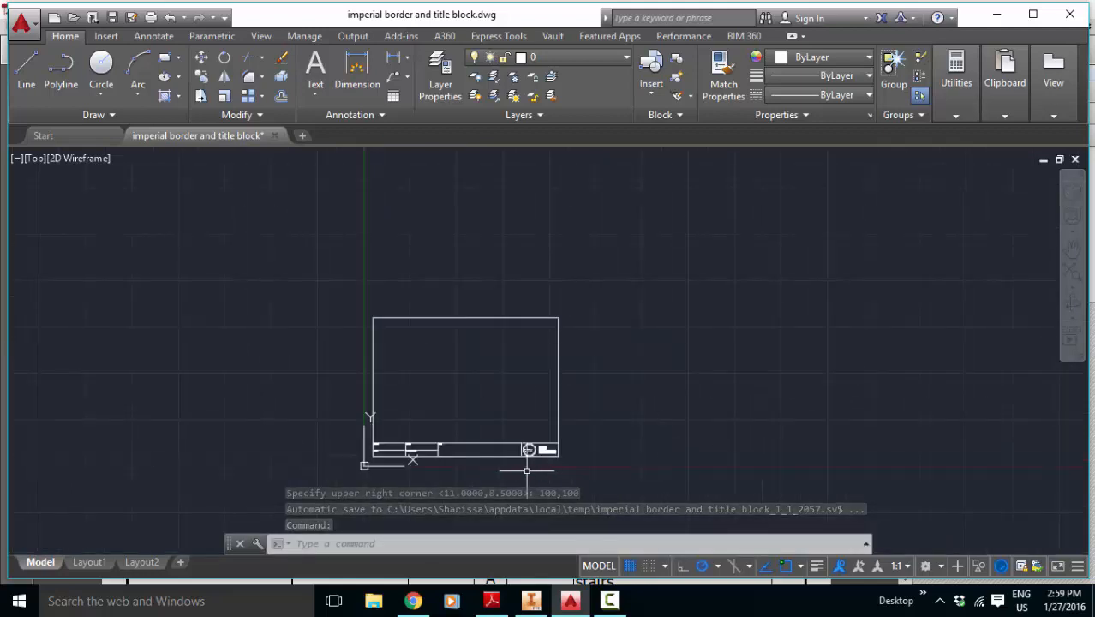
scroll(531, 448, up, 2)
scroll(730, 357, down, 4)
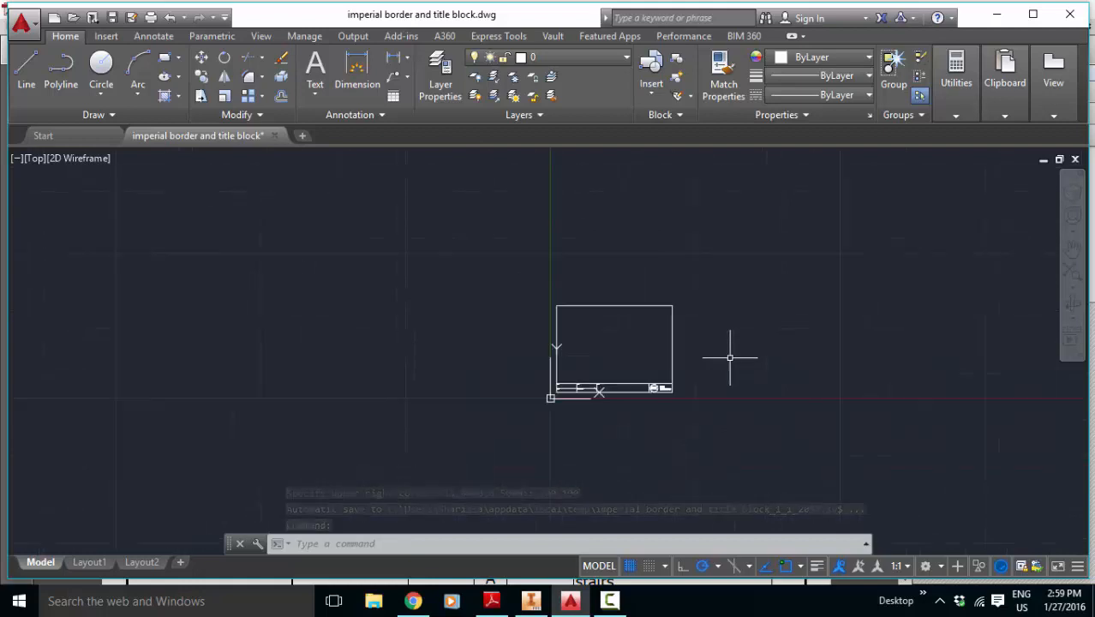
click(1073, 249)
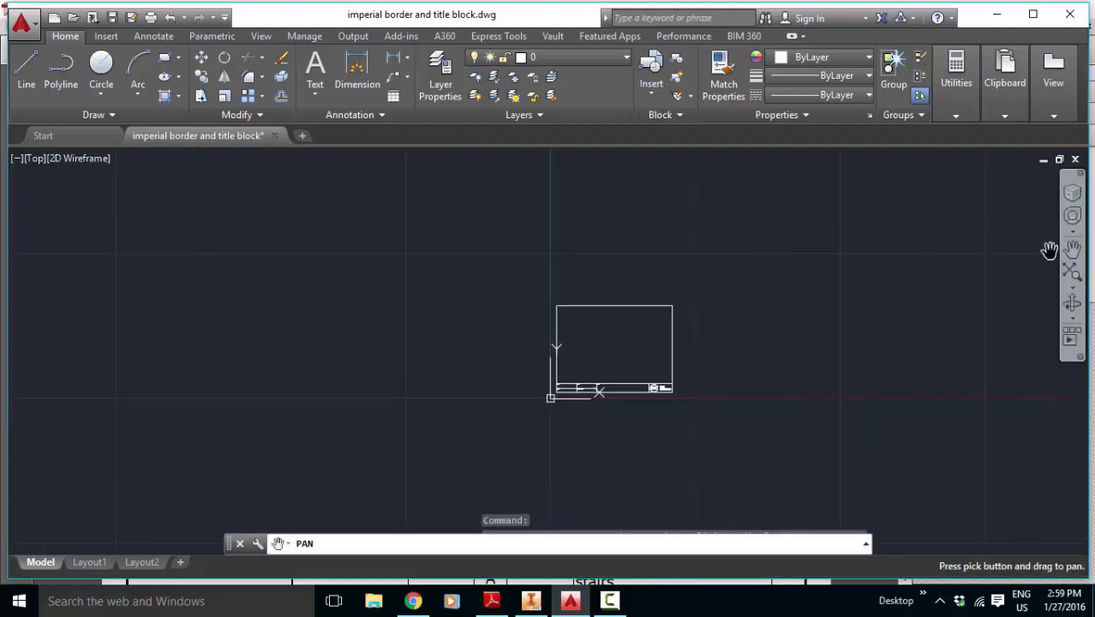
mouse_move(740, 346)
mouse_down()
mouse_move(382, 420)
mouse_move(390, 427)
mouse_up()
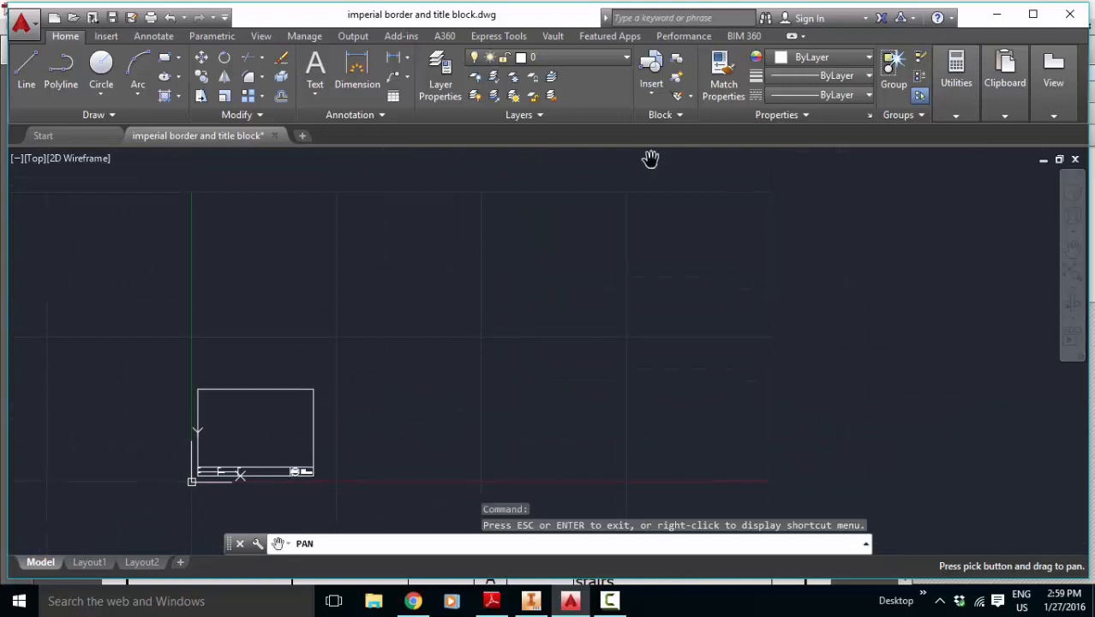
key(Escape)
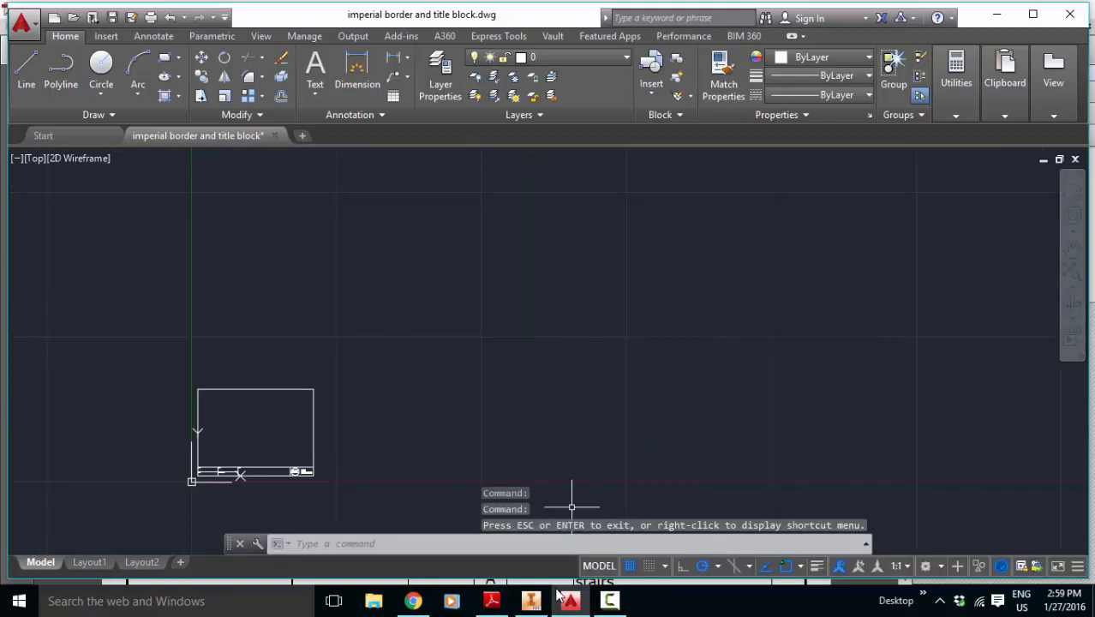
Step: Recheck the stair dimensions in stairs.pdf in Adobe Reader and return to the empty area beside the border in AutoCAD
click(490, 604)
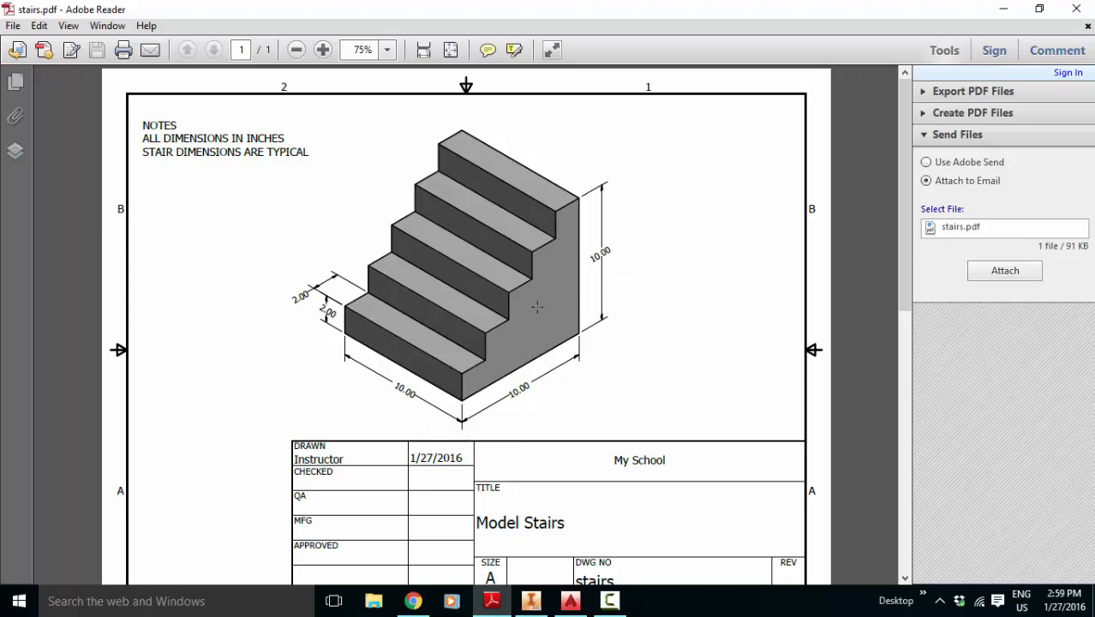
click(571, 604)
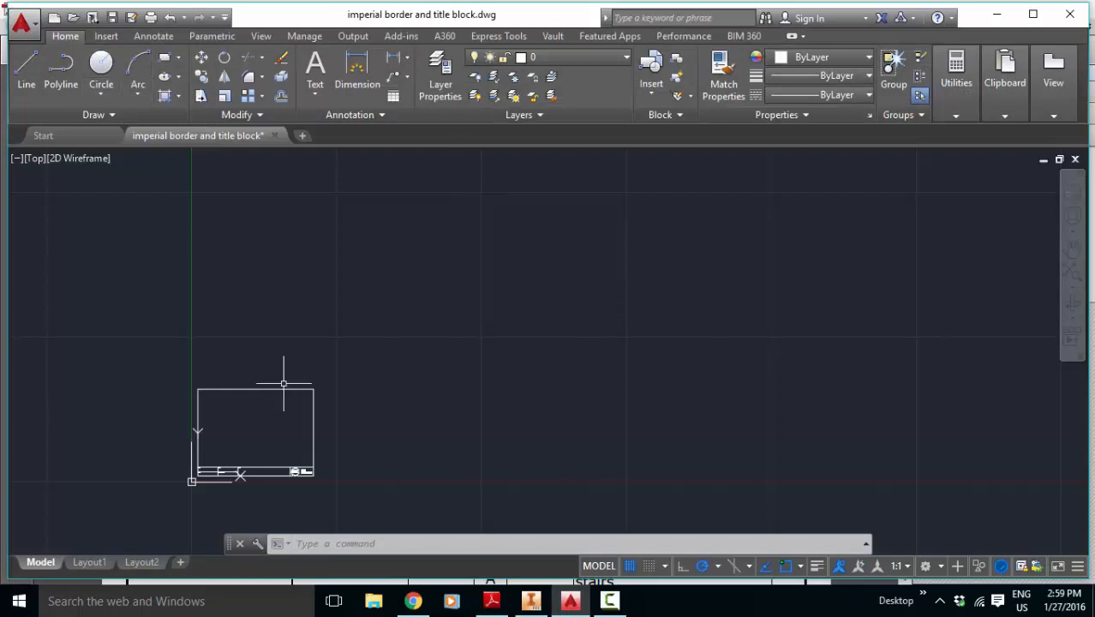
scroll(372, 459, up, 4)
scroll(351, 412, down, 4)
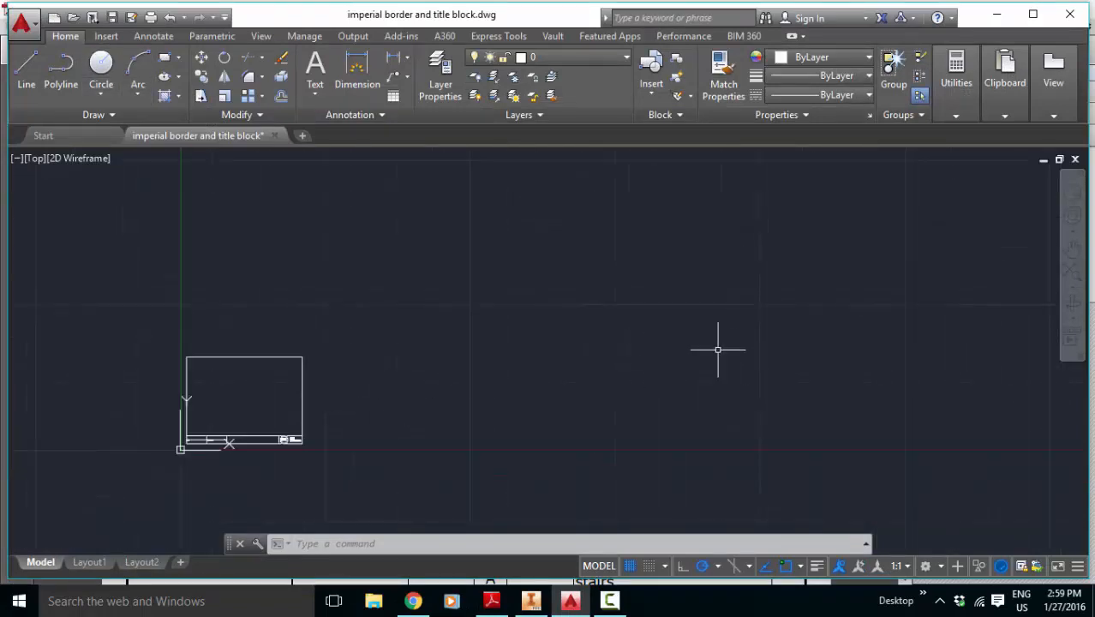
scroll(714, 356, up, 2)
click(31, 84)
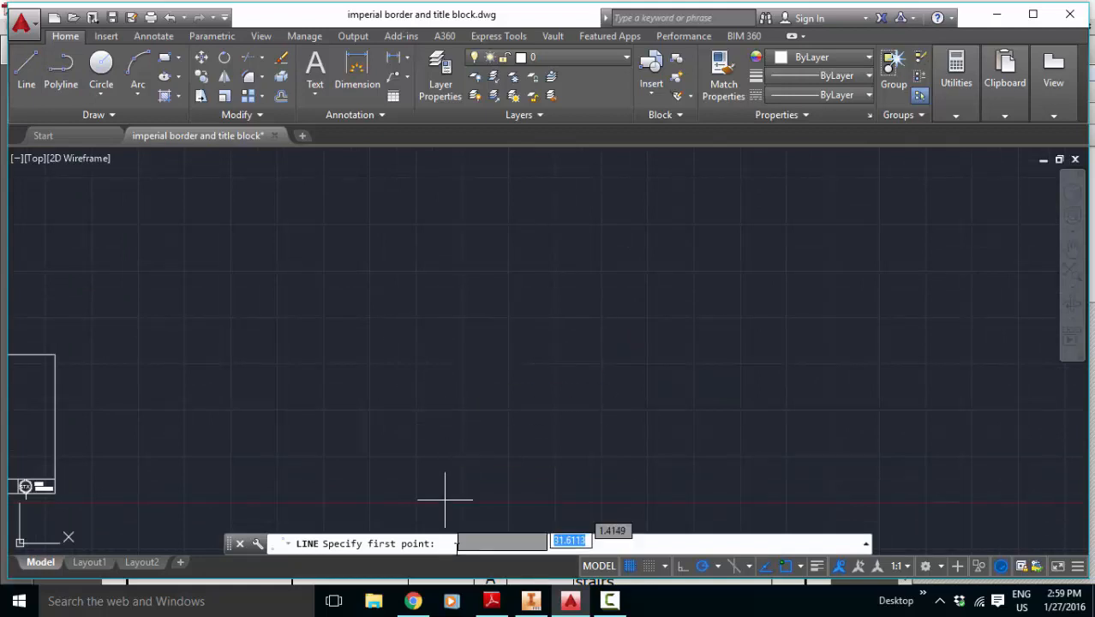
text(snap)
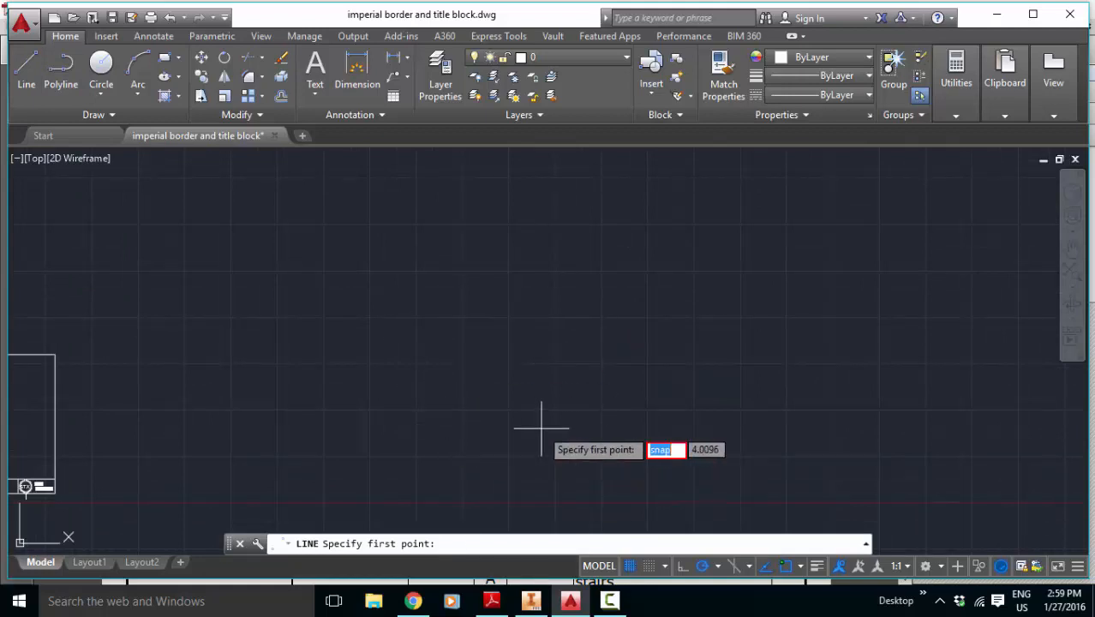
key(Escape)
key(Escape)
Step: Turn on grid snap with the SNAP command's ON option, keeping the existing spacing
text(snap)
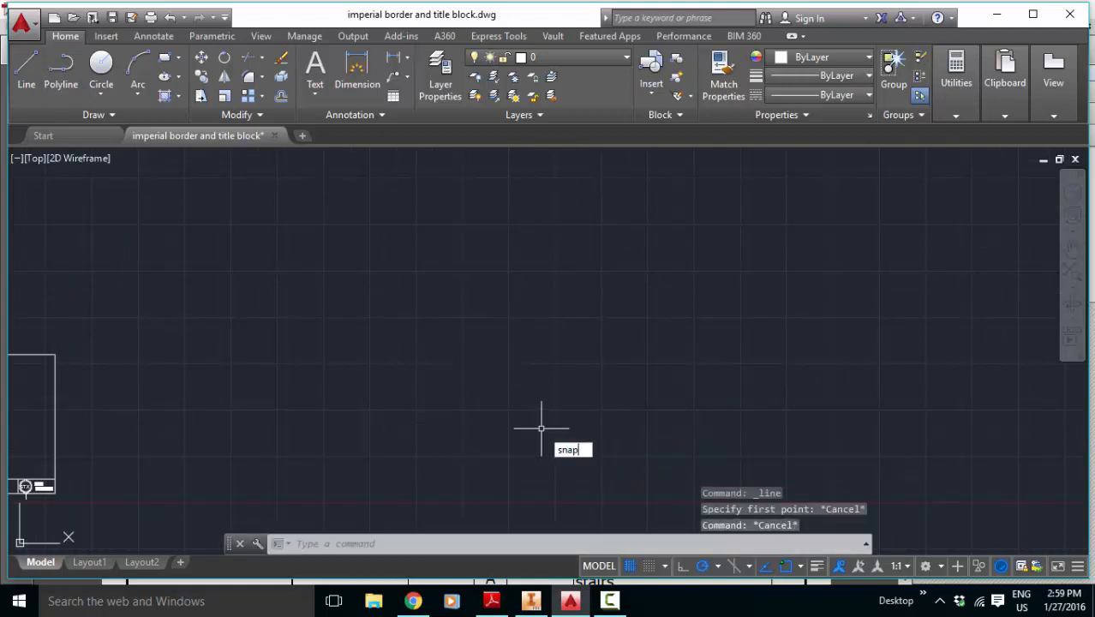
key(Return)
text(on)
key(Return)
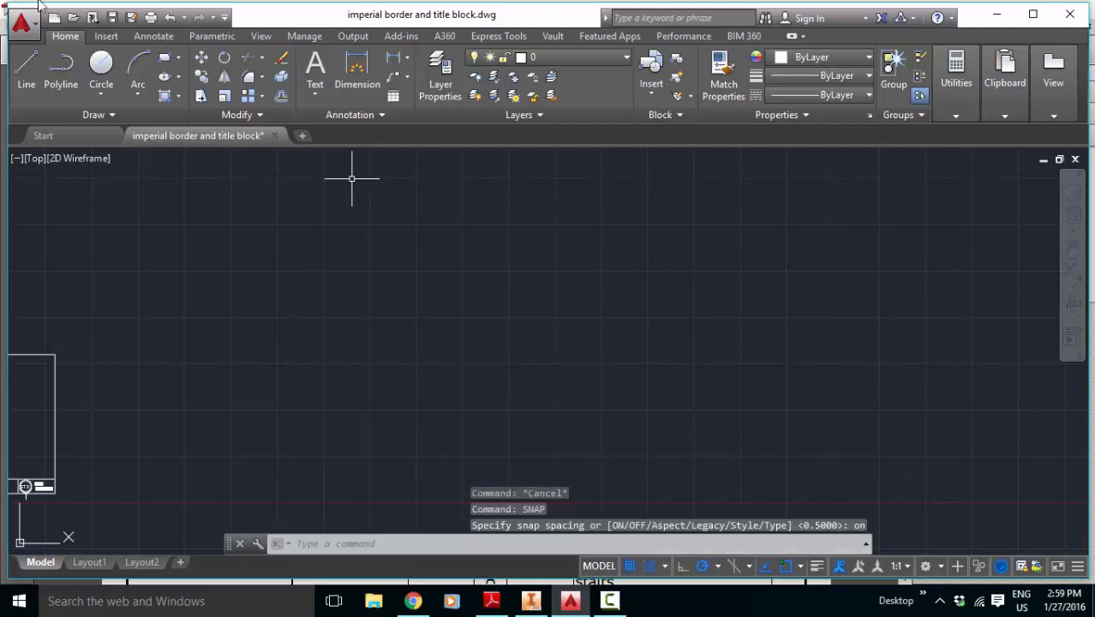
Step: Draw the stair side profile's 10-inch base toward the right and its 10-inch vertical back edge, clear of the title block sheet
click(25, 69)
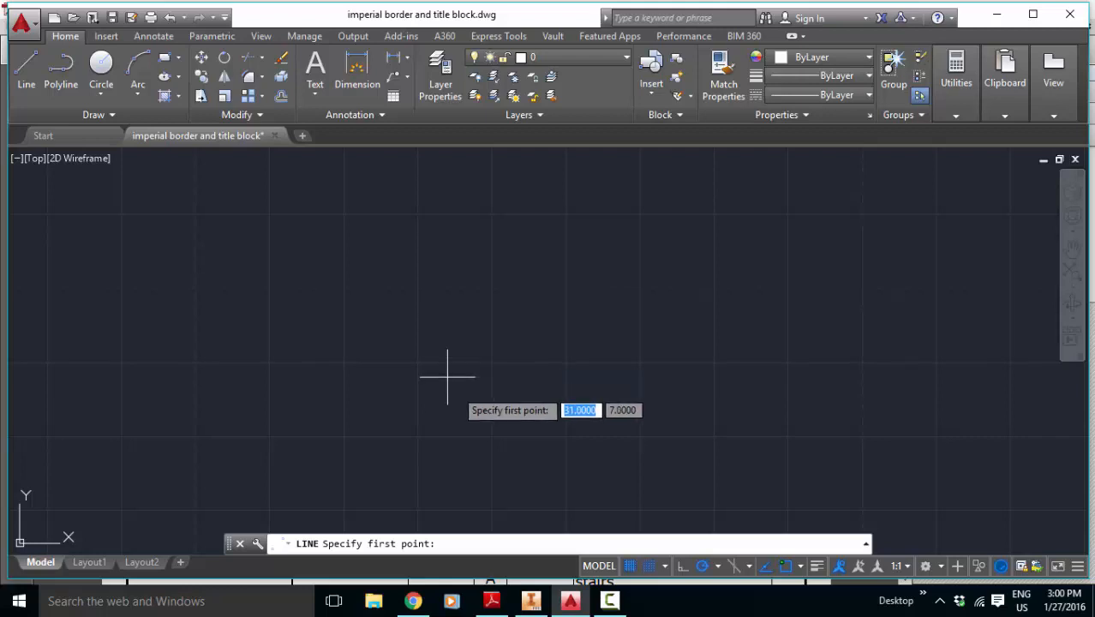
click(343, 363)
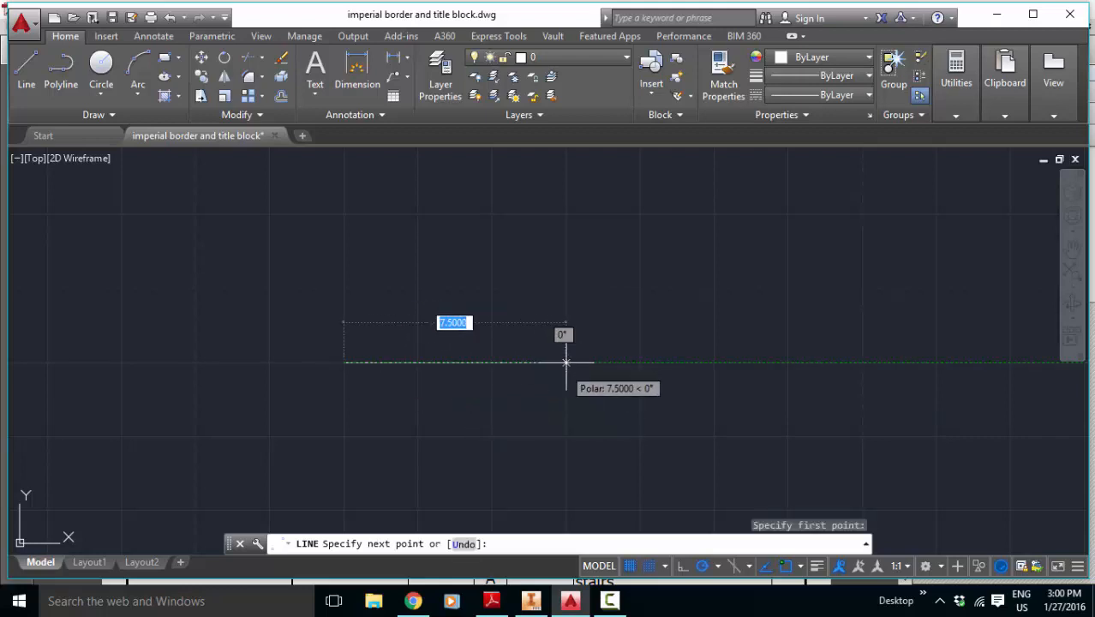
text(10)
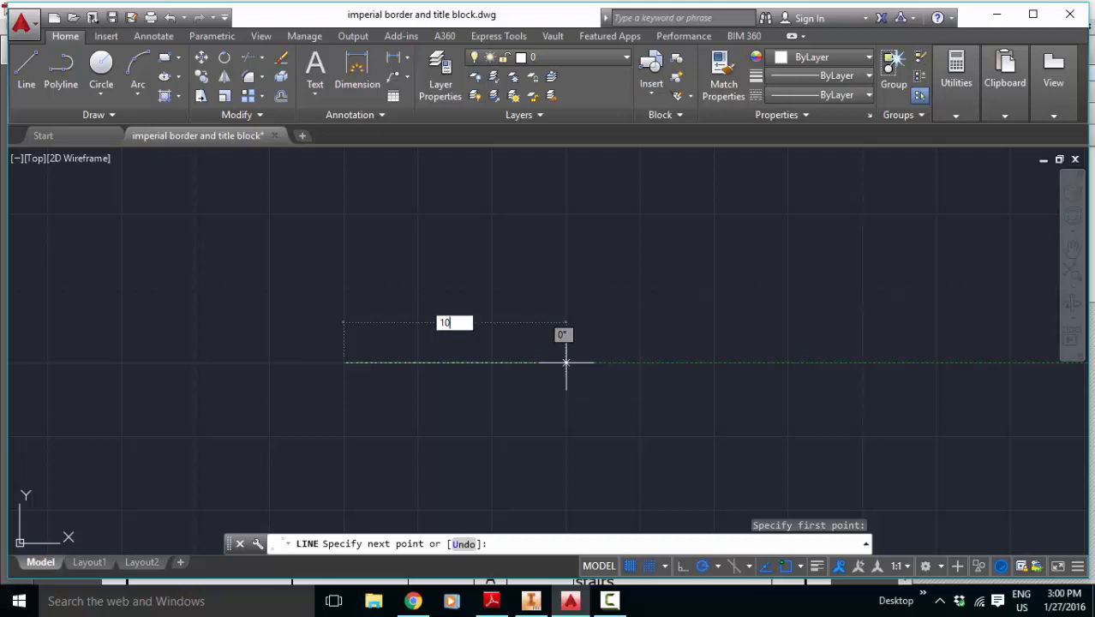
key(Return)
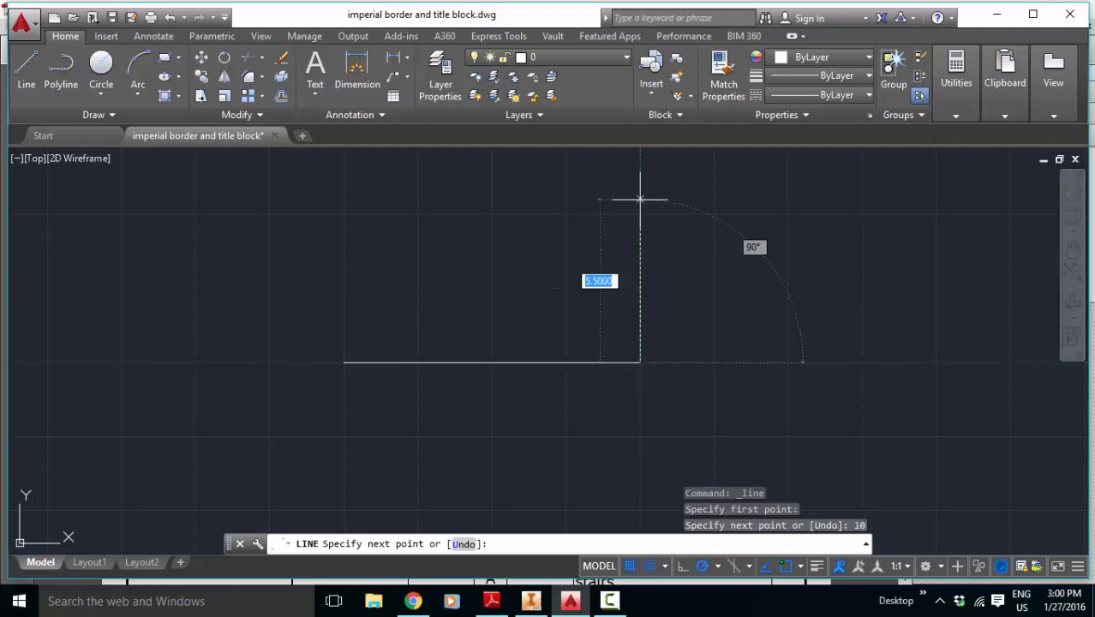
text(10)
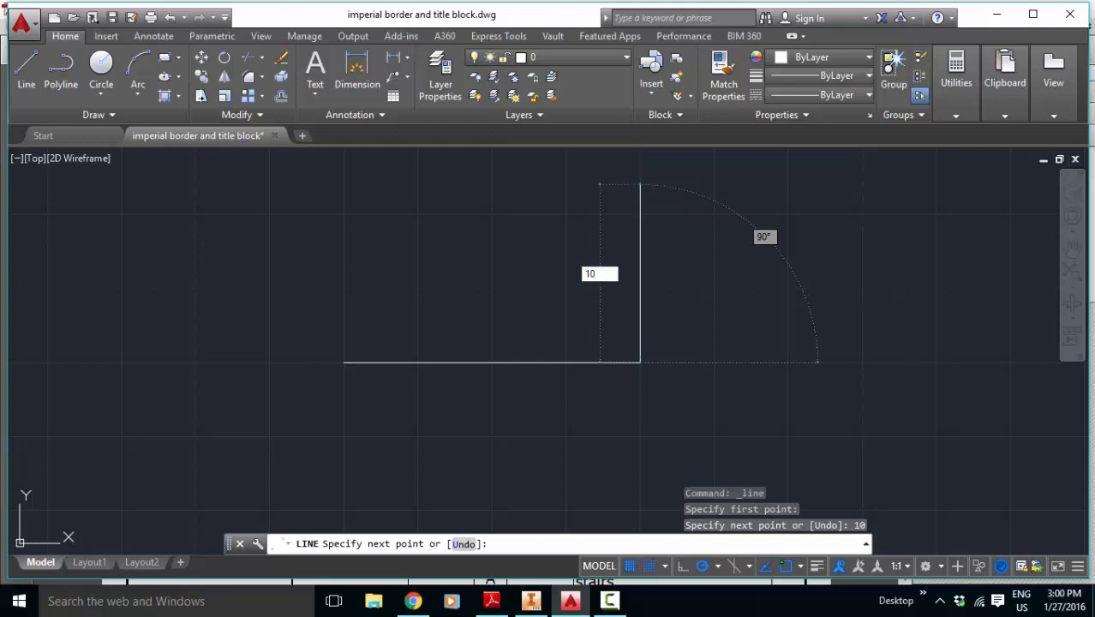
key(Return)
Step: Draw the two uppermost stairs from the top of the back edge, each with a 2-inch tread leftward and a 2-inch riser downward
scroll(668, 187, up, 4)
scroll(668, 187, down, 5)
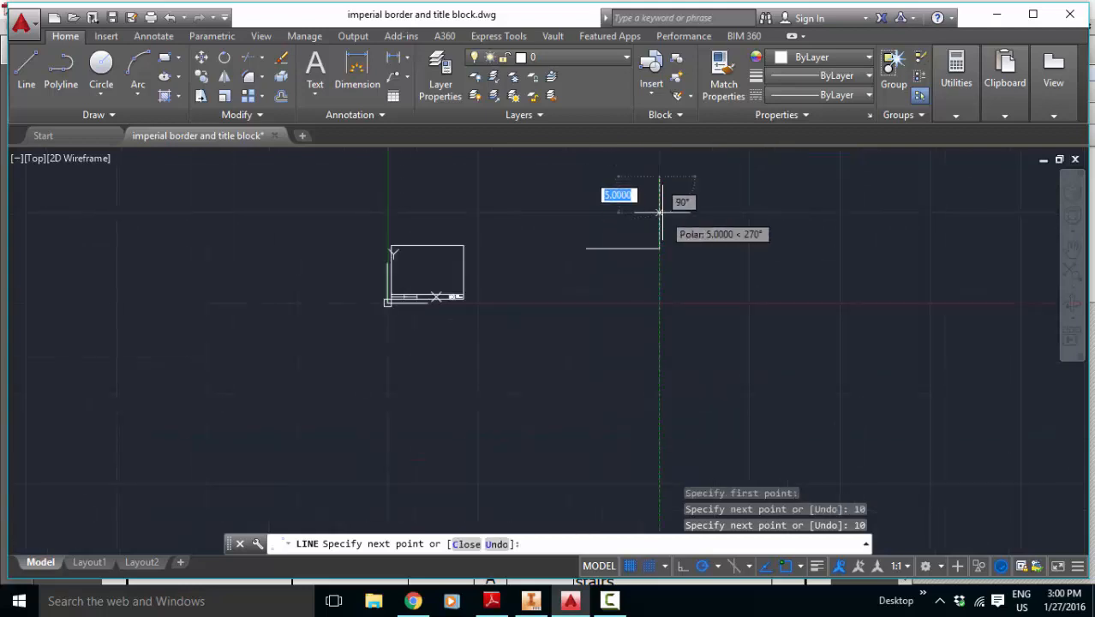
scroll(619, 178, up, 4)
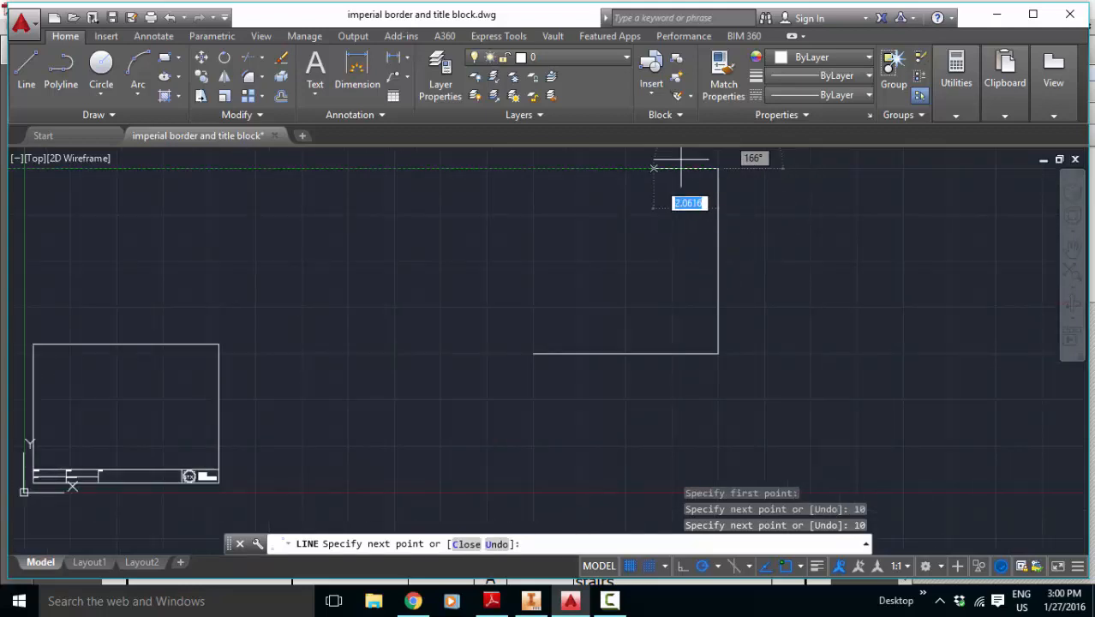
scroll(707, 168, up, 3)
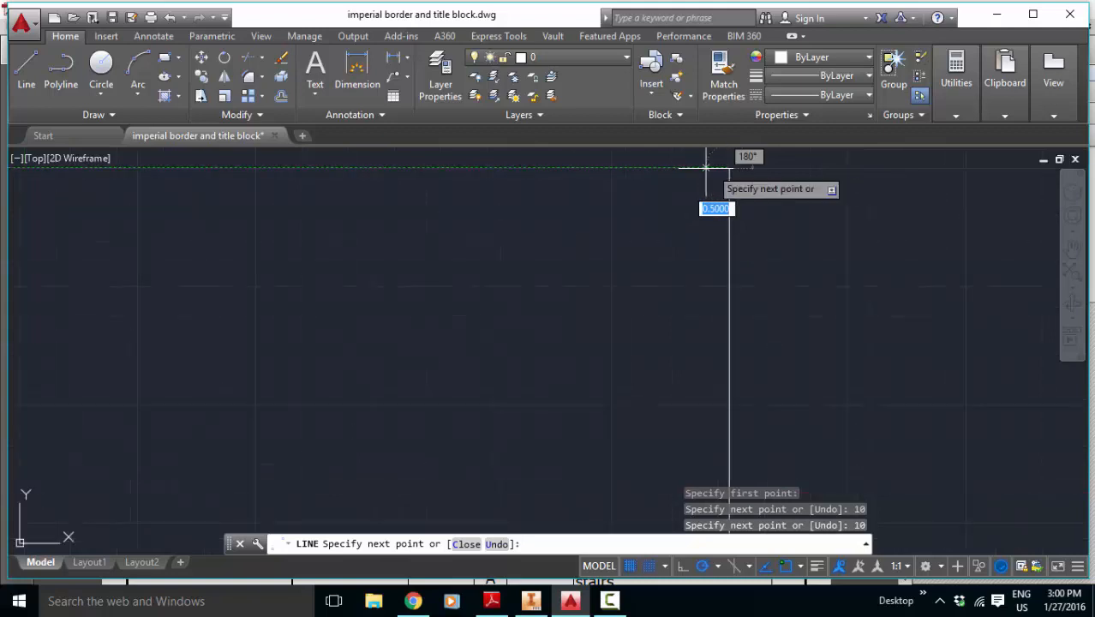
click(634, 168)
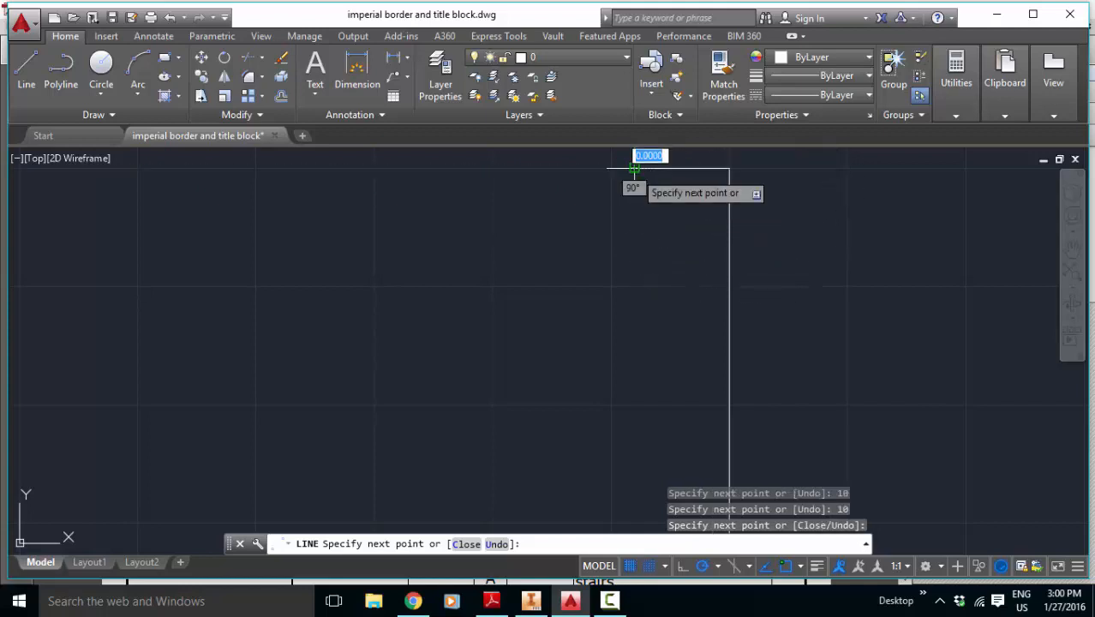
click(635, 262)
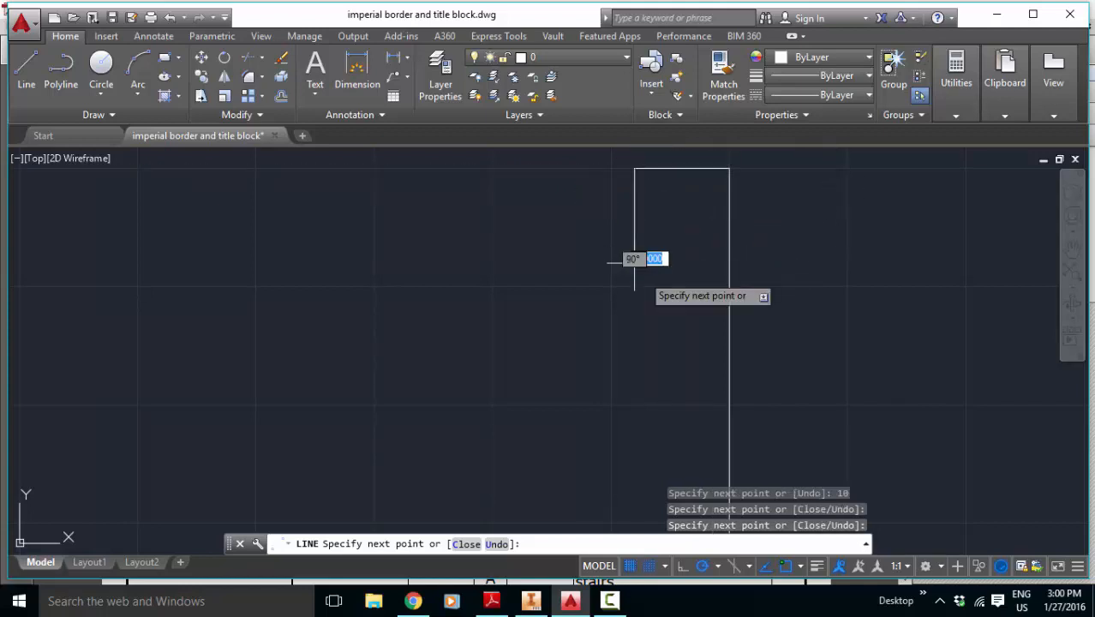
click(540, 262)
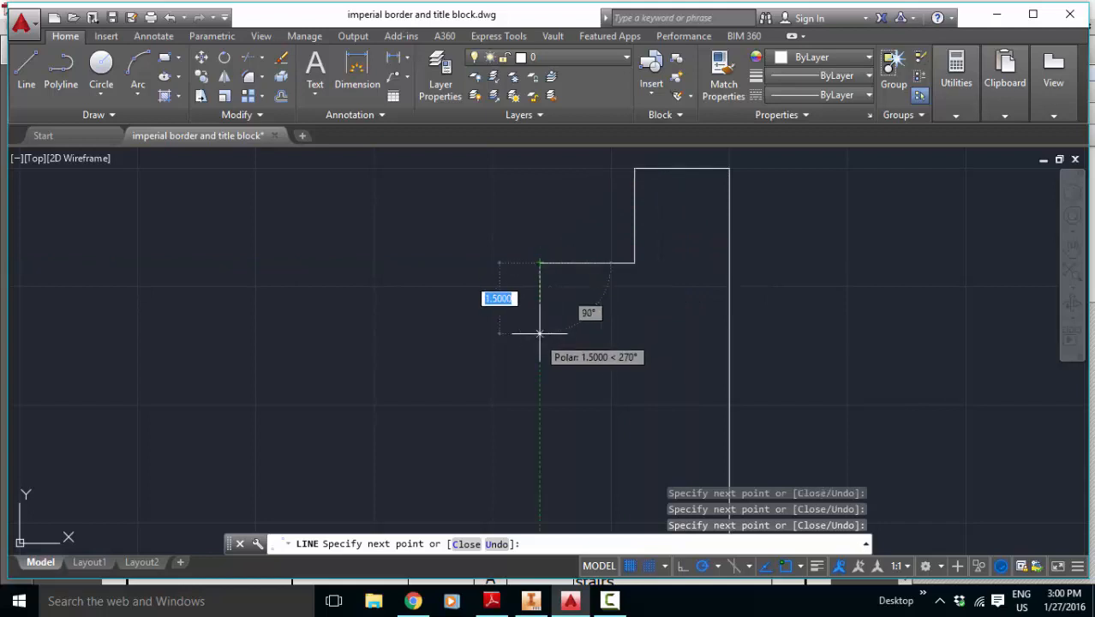
text(2)
key(Return)
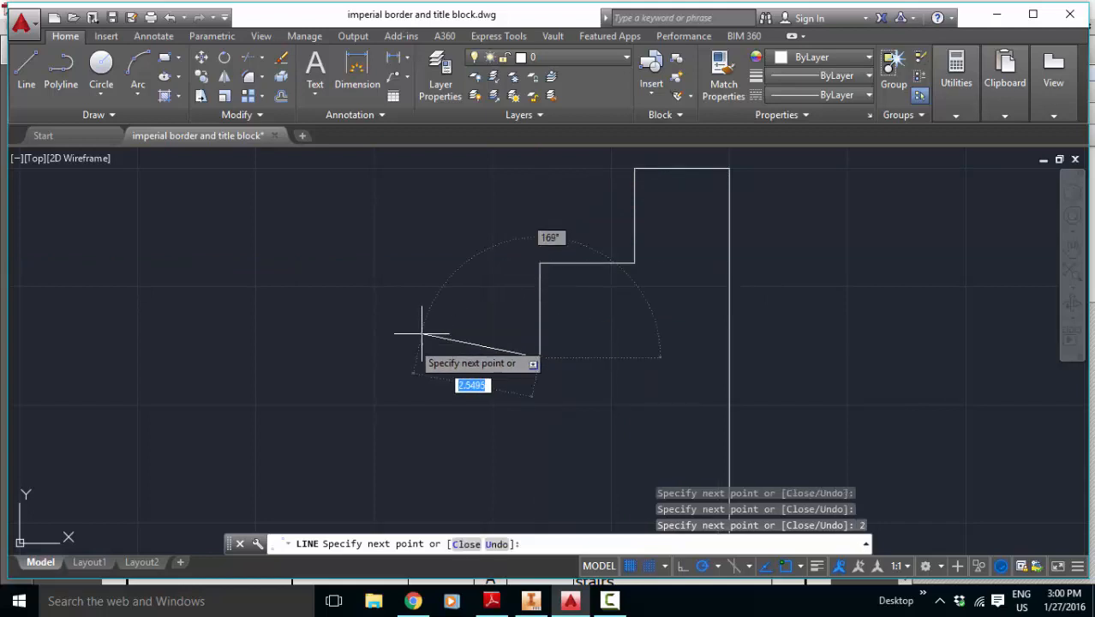
Step: Continue the profile down with the next two stairs, each with a 2-inch tread leftward and a 2-inch riser downward
text(2)
key(Return)
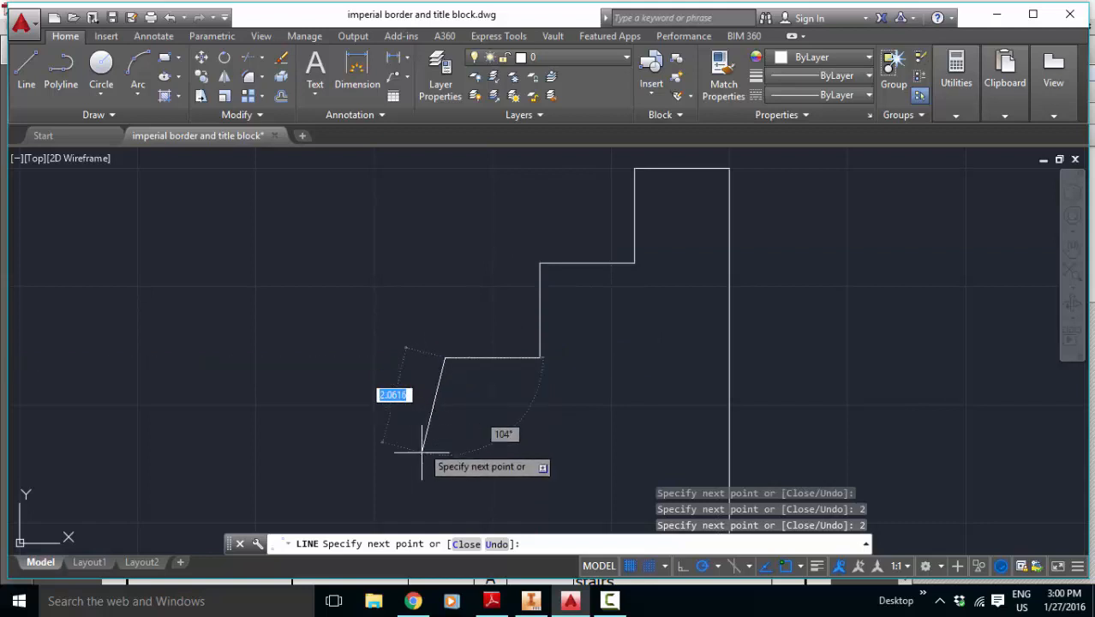
text(2)
key(Return)
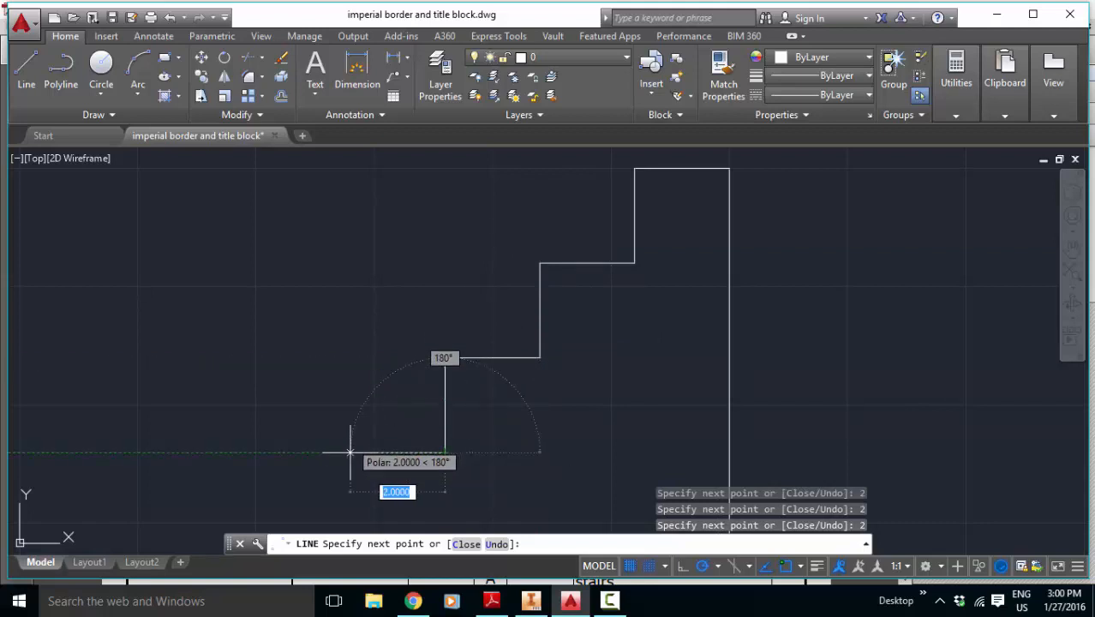
click(351, 452)
scroll(373, 494, up, 2)
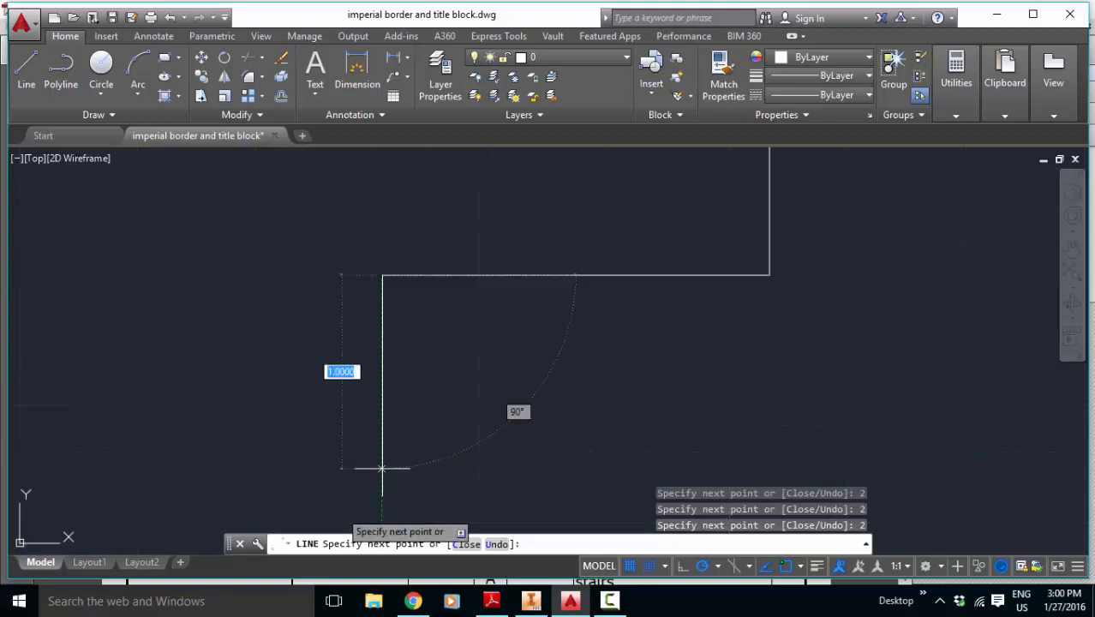
scroll(379, 465, down, 4)
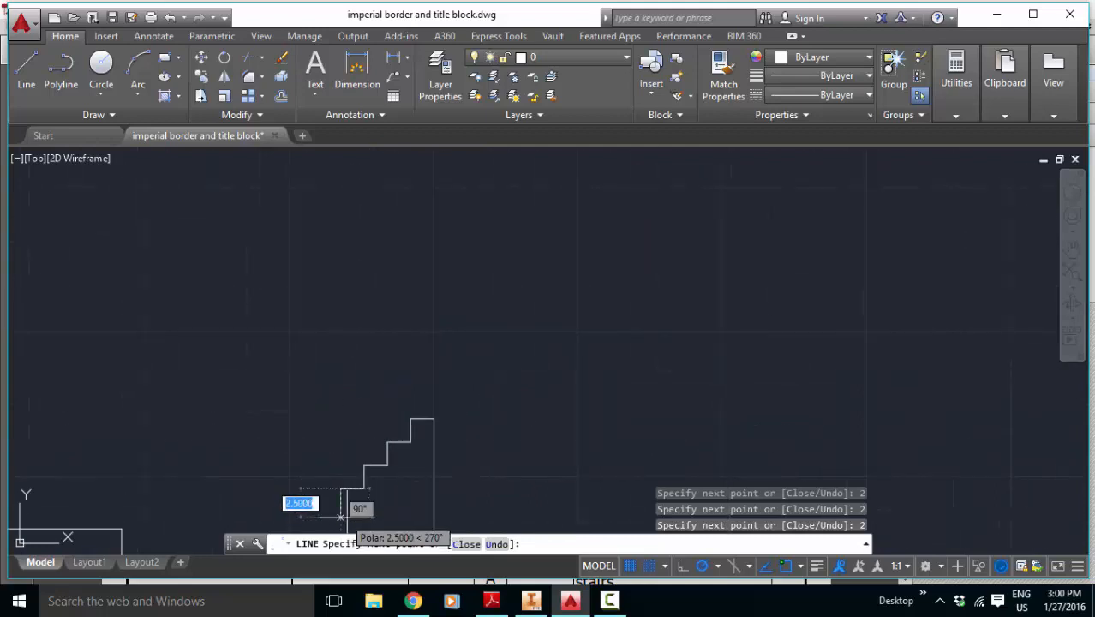
text(2)
key(Return)
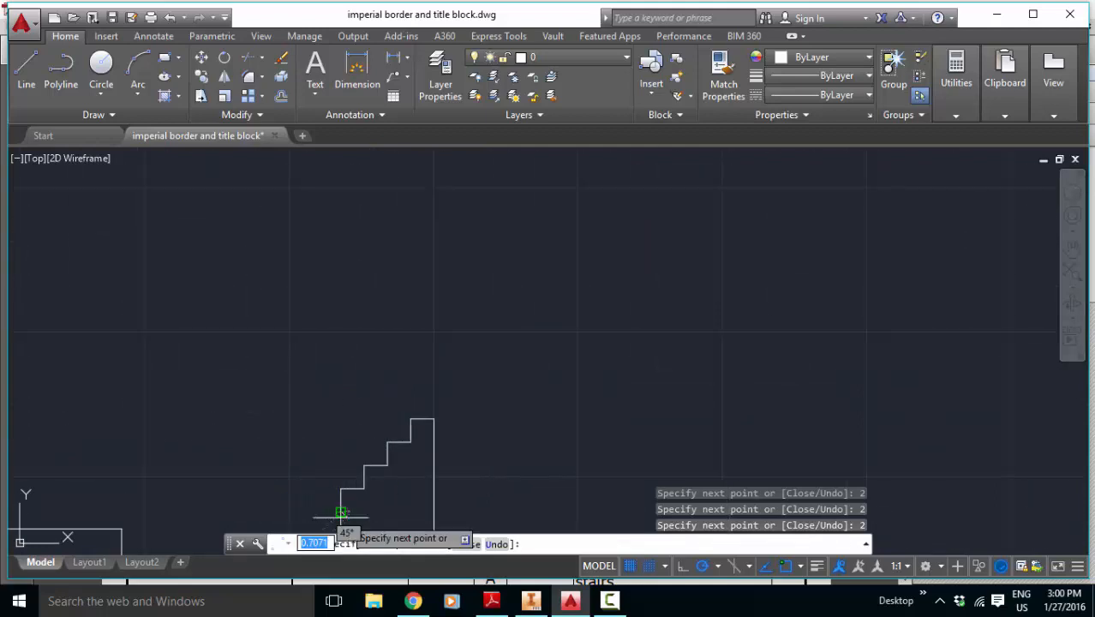
Step: Draw the last 2-inch tread and close the profile with a riser down to the start of the base, ending the line
text(2)
key(Return)
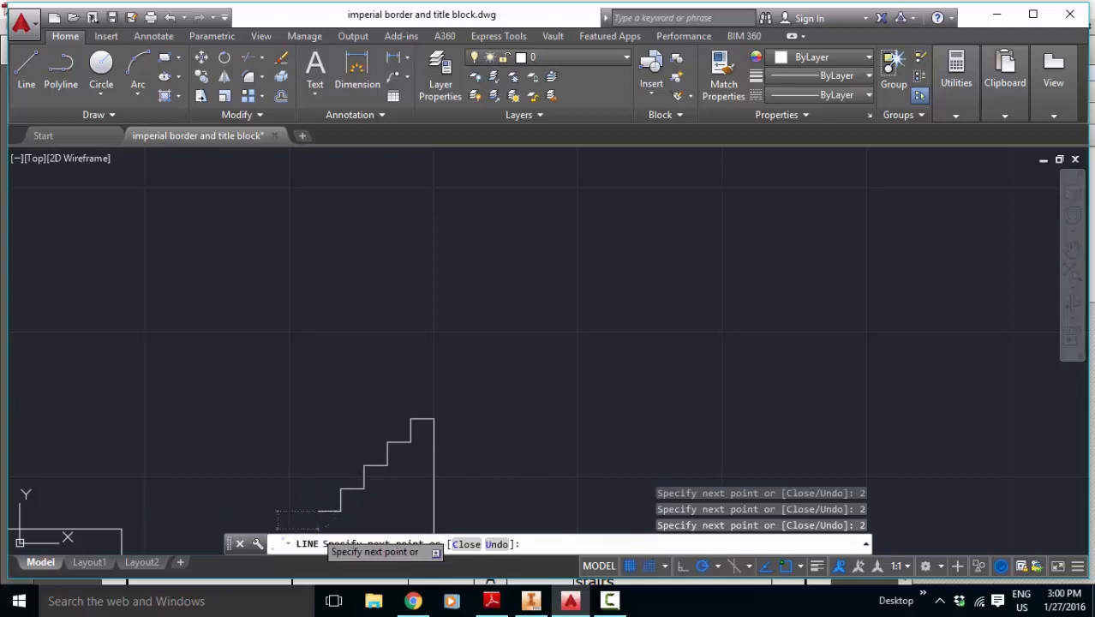
click(318, 531)
key(Escape)
scroll(367, 379, down, 2)
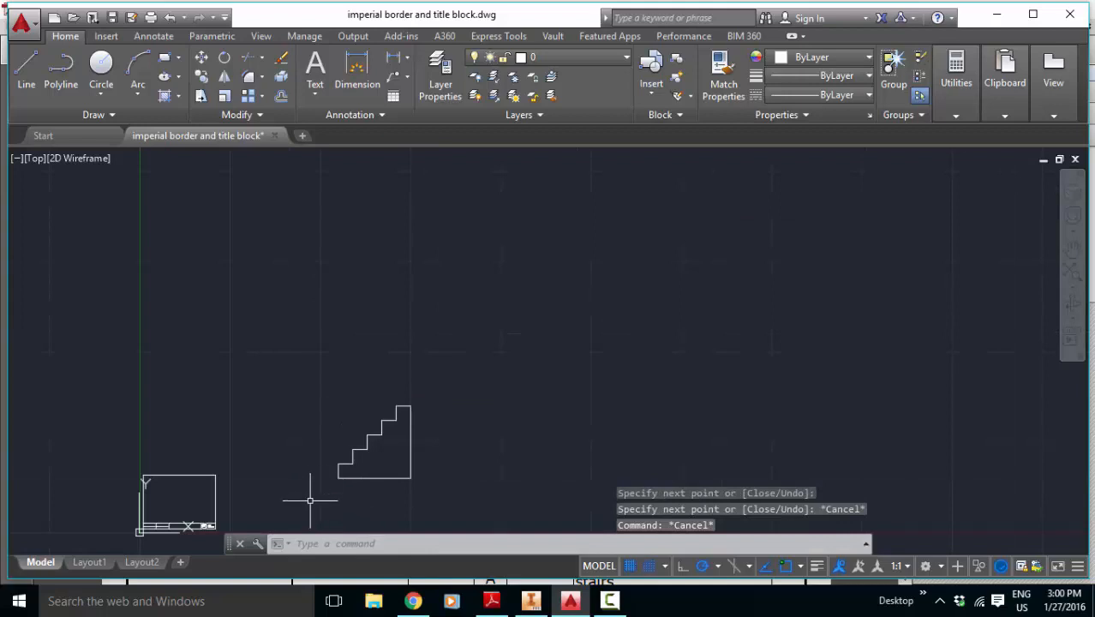
Step: Draw two 16.5-inch horizontal projection lines leftward from the bottom and top of the lowest riser
scroll(266, 492, up, 2)
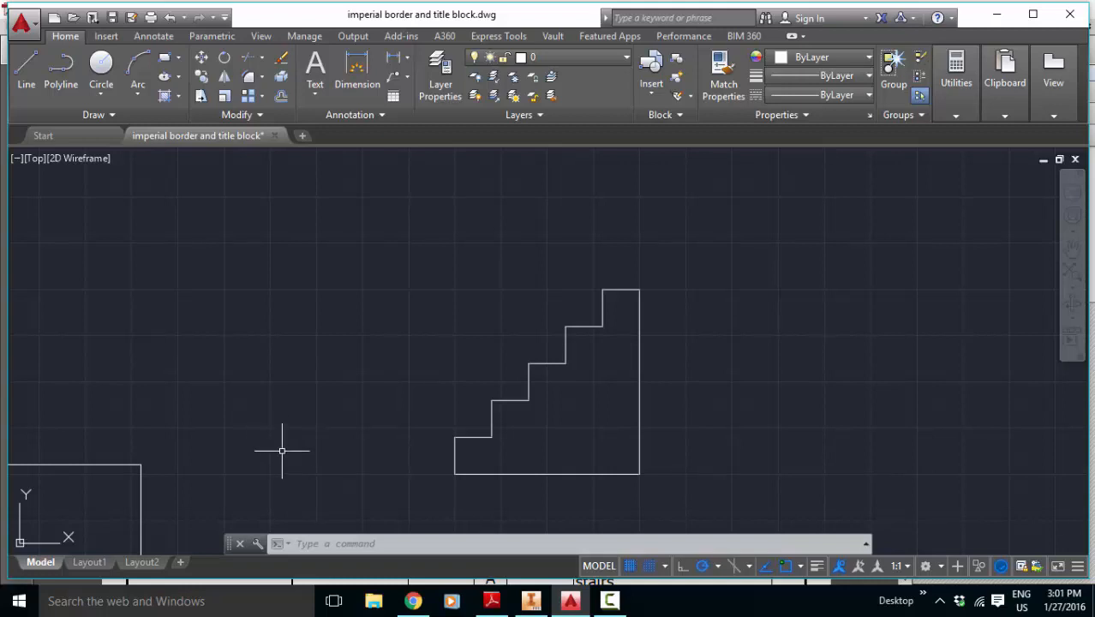
click(26, 65)
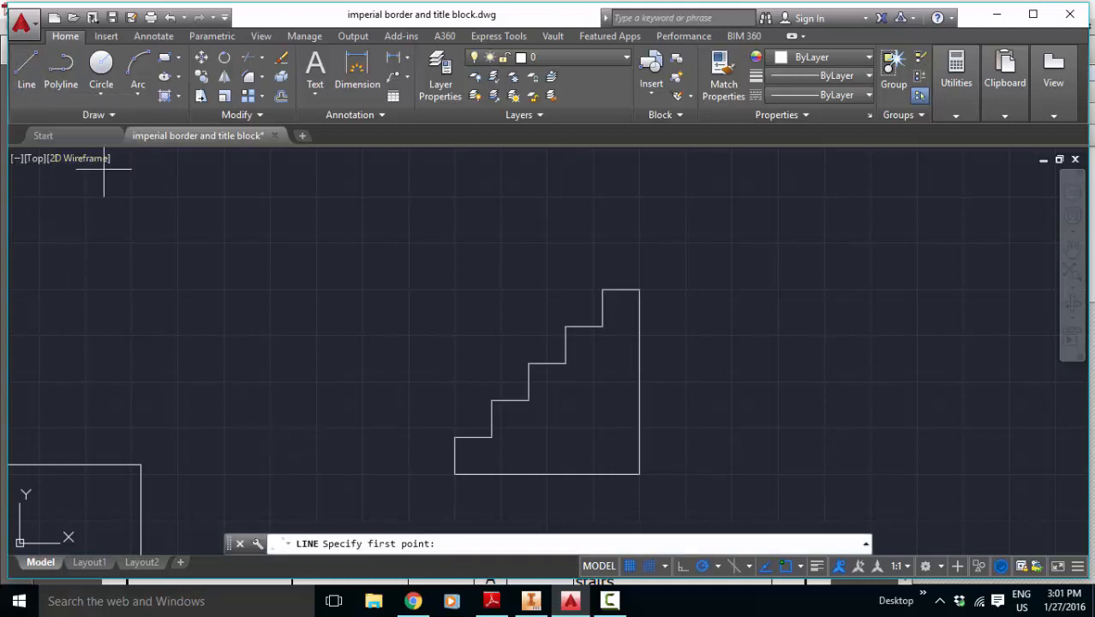
click(455, 474)
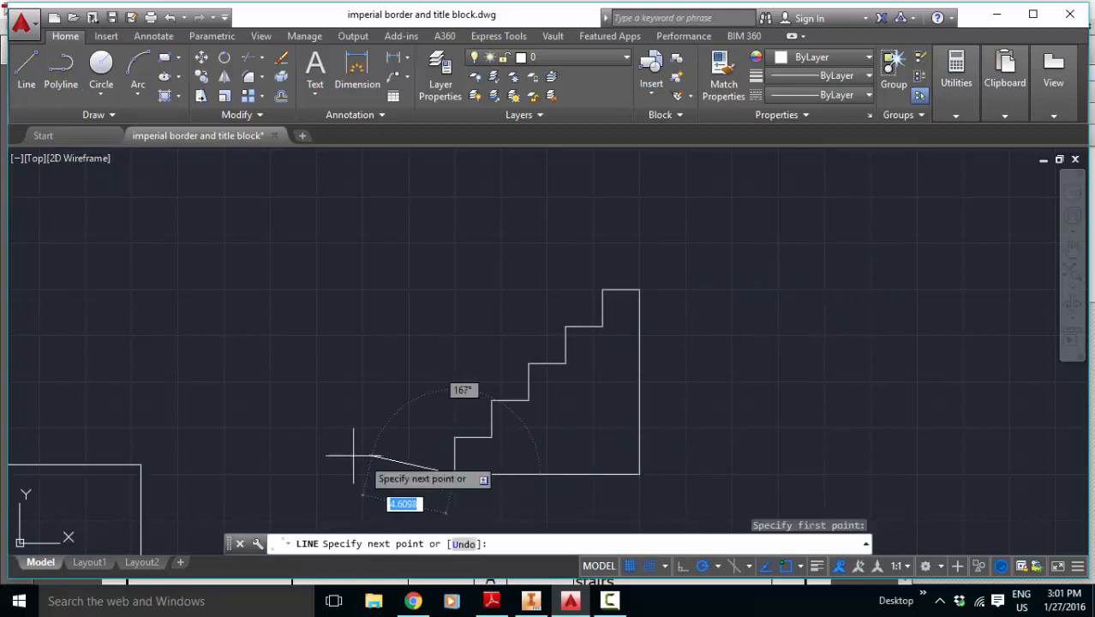
click(150, 474)
key(Escape)
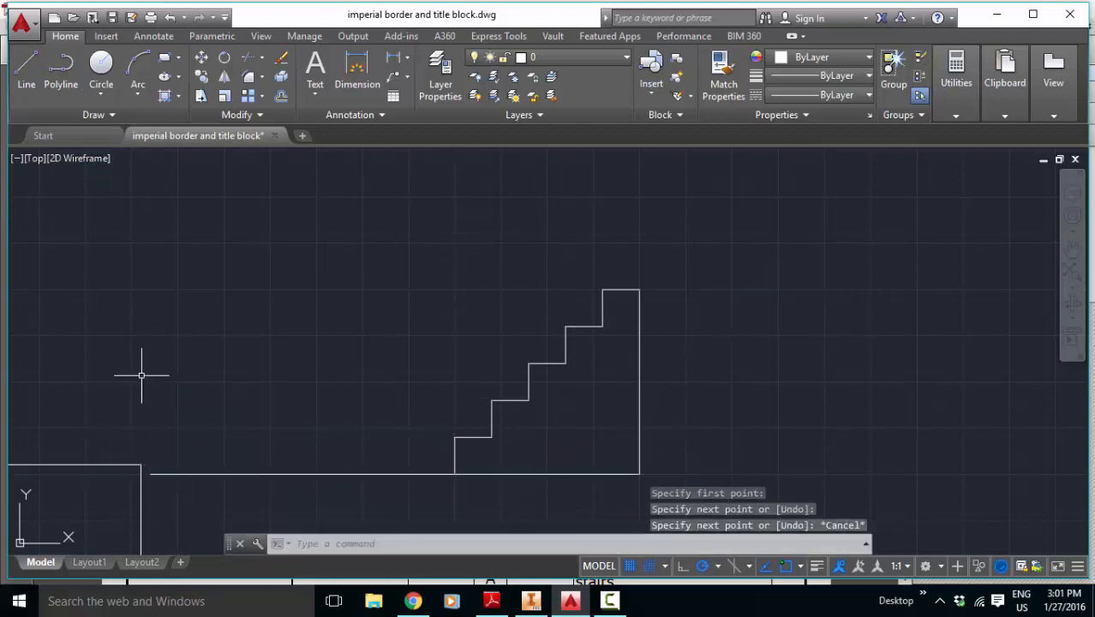
text(l)
key(Return)
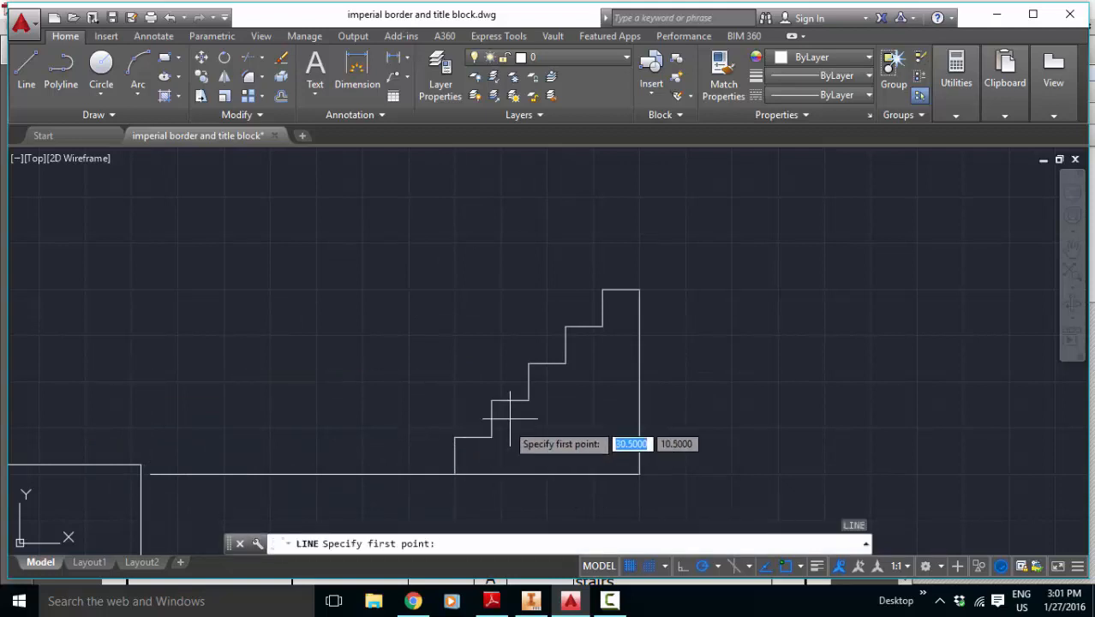
click(455, 437)
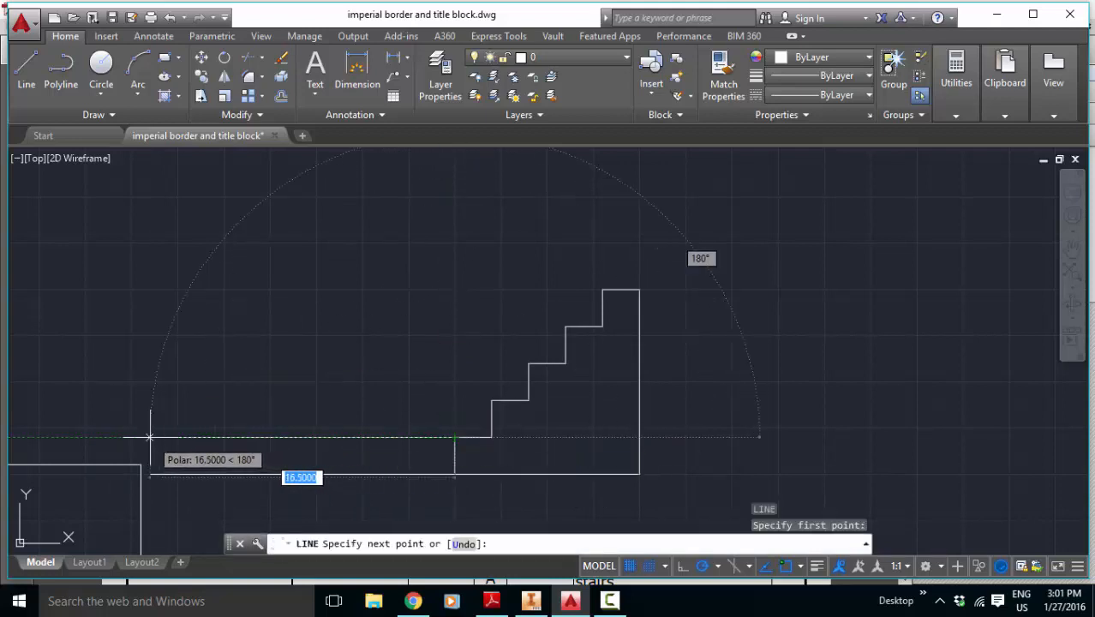
click(151, 437)
key(Escape)
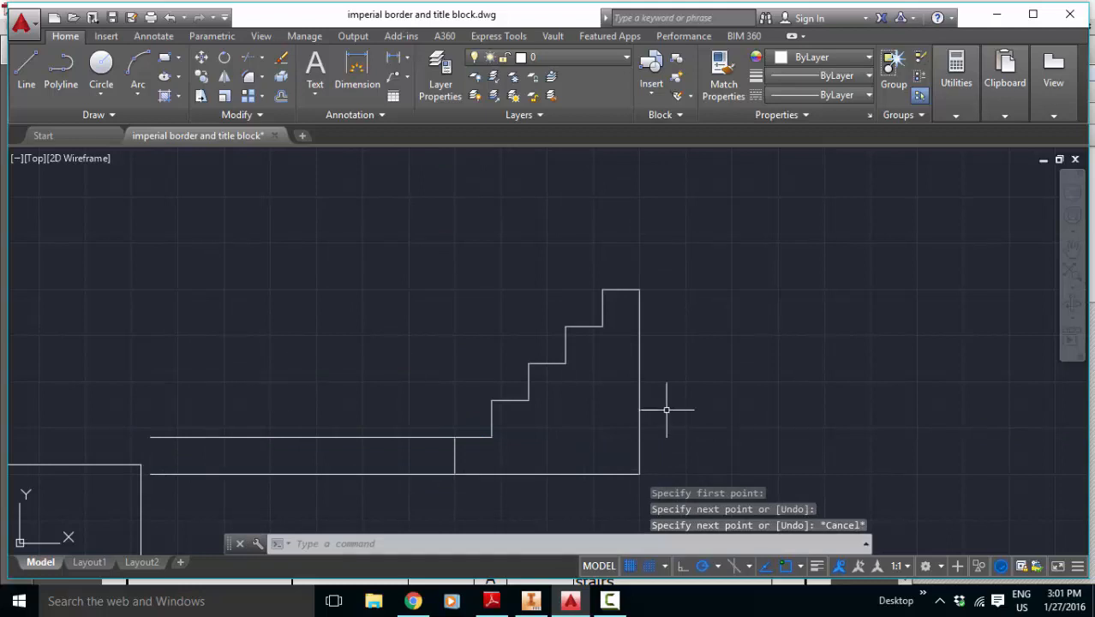
Step: Draw an 18.5-inch horizontal projection line leftward from the top of the second riser, level with the ends of the lines below
text(4)
key(Escape)
key(Escape)
key(Return)
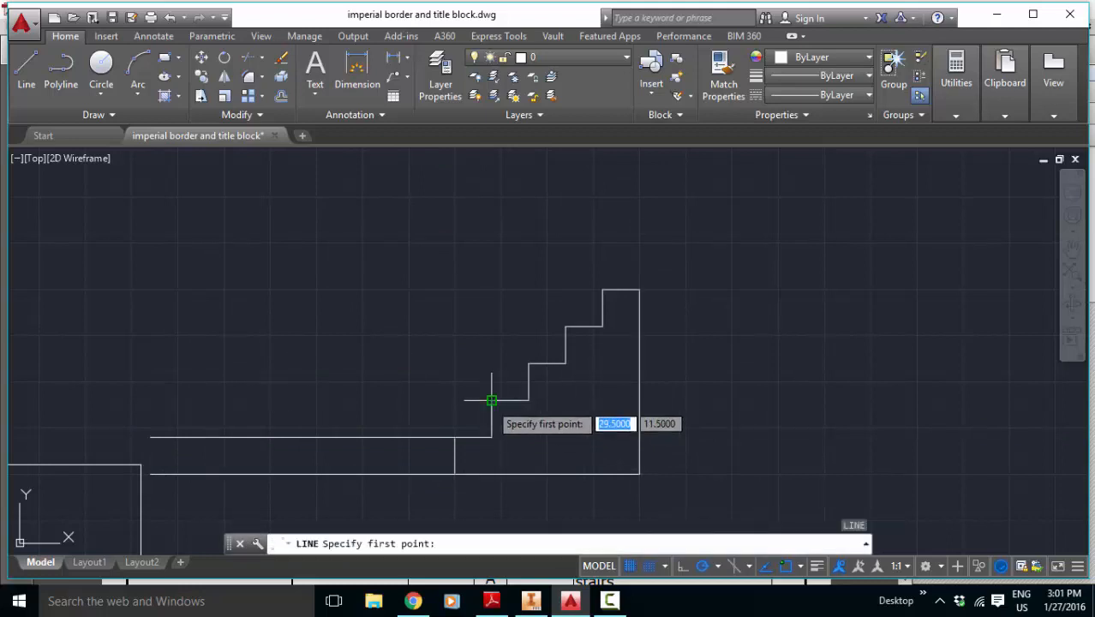
click(490, 400)
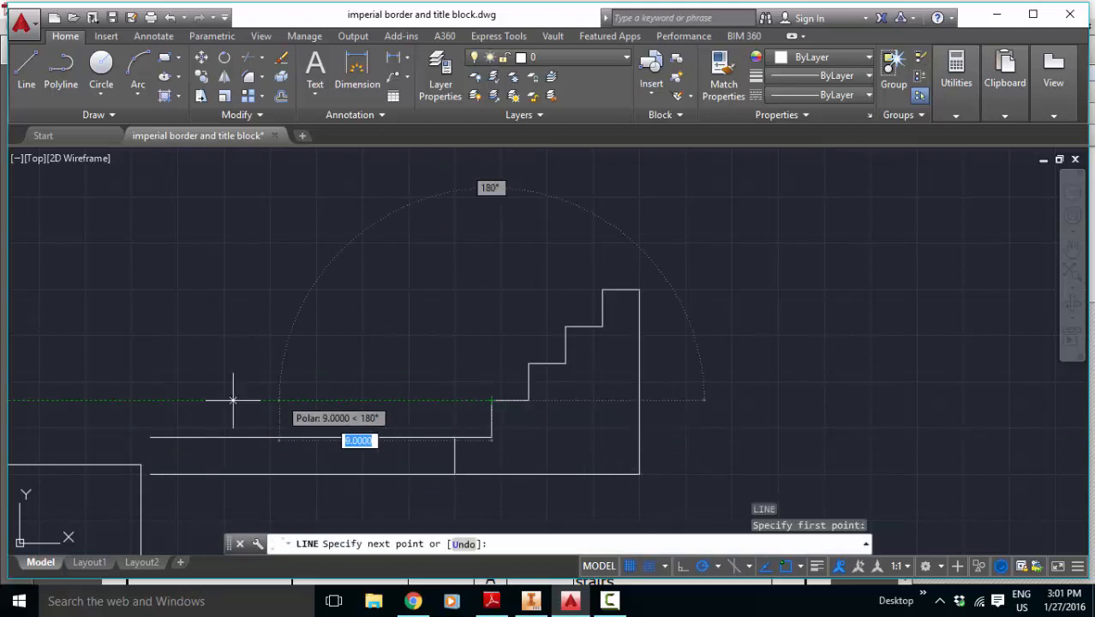
click(147, 400)
key(Escape)
Step: Draw a projection line leftward from the top of the third riser, ending in line with the lower projection lines
key(Return)
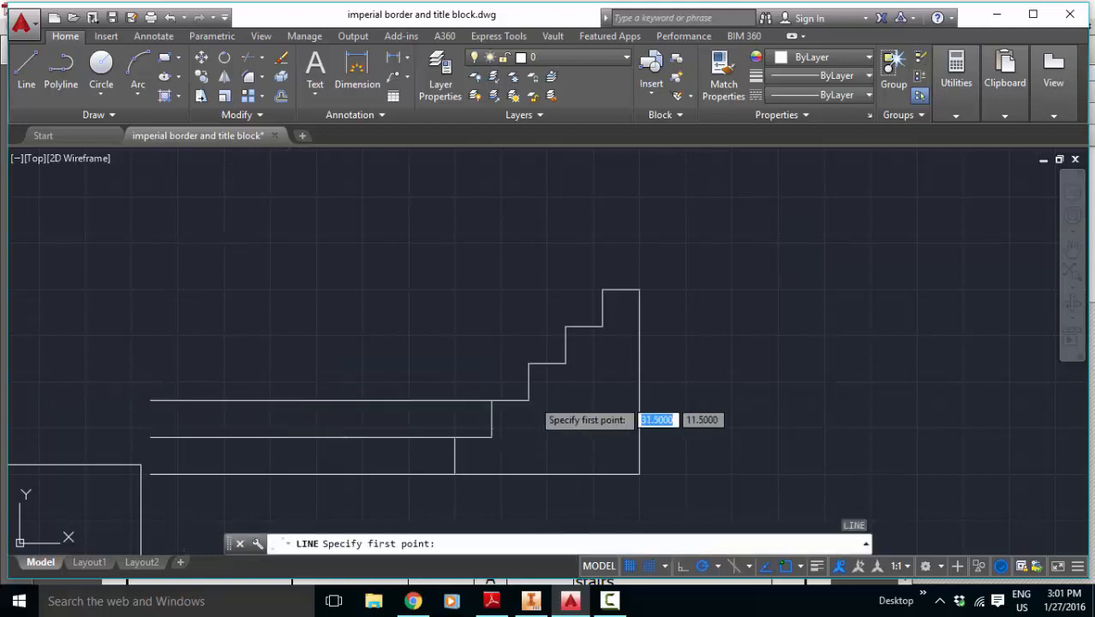
key(Return)
key(Escape)
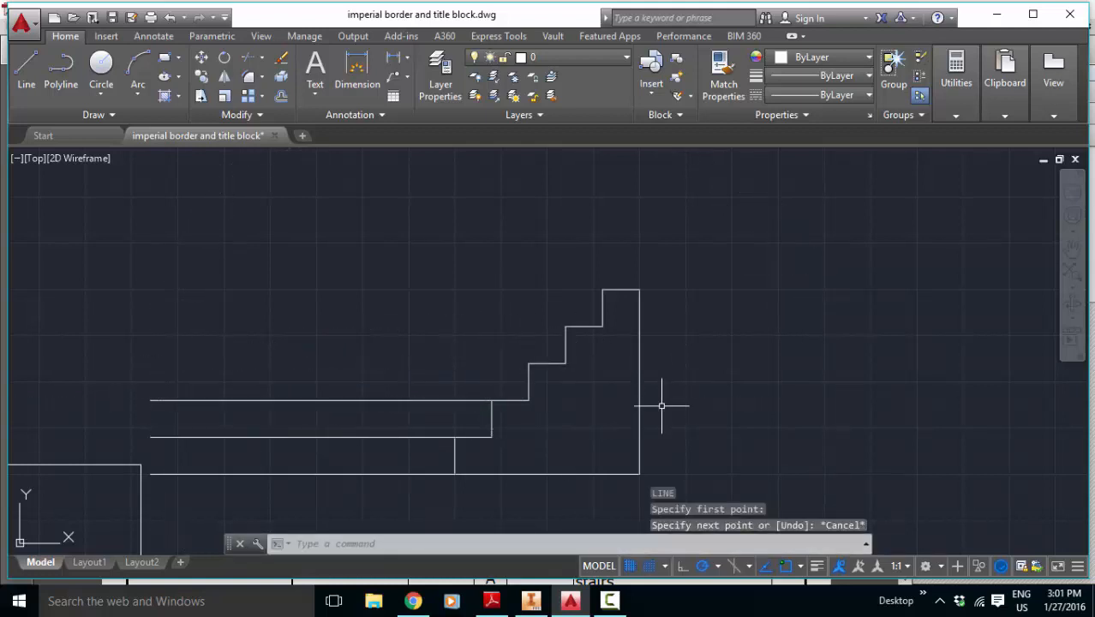
key(Return)
click(528, 364)
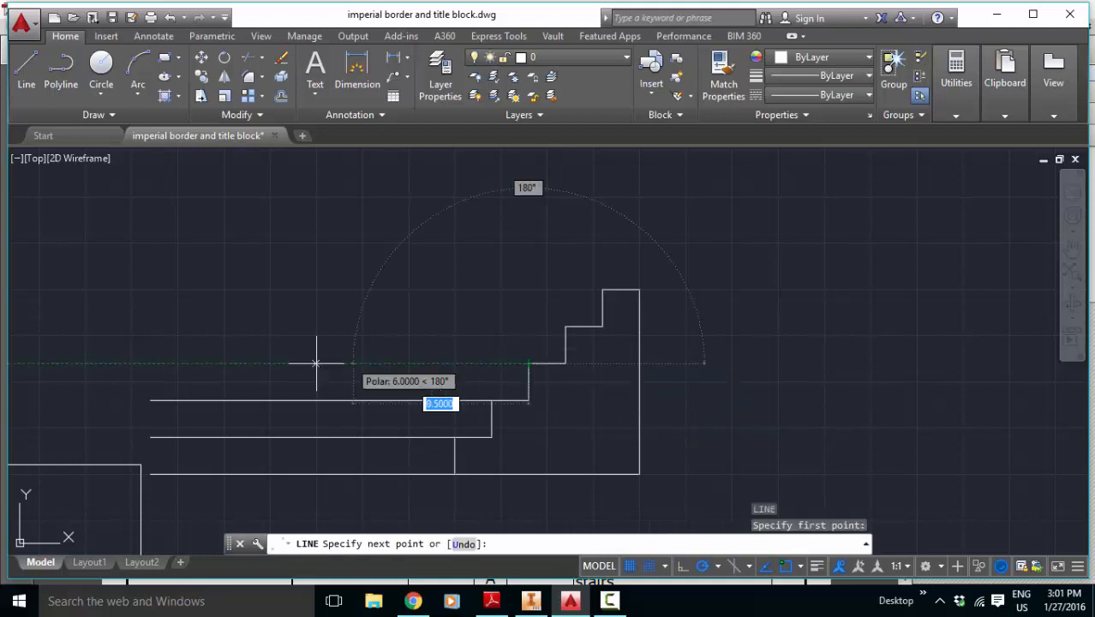
click(150, 363)
key(Escape)
Step: Draw projection lines leftward from the fourth riser's top and the uppermost tread, ending in line with the others
key(Return)
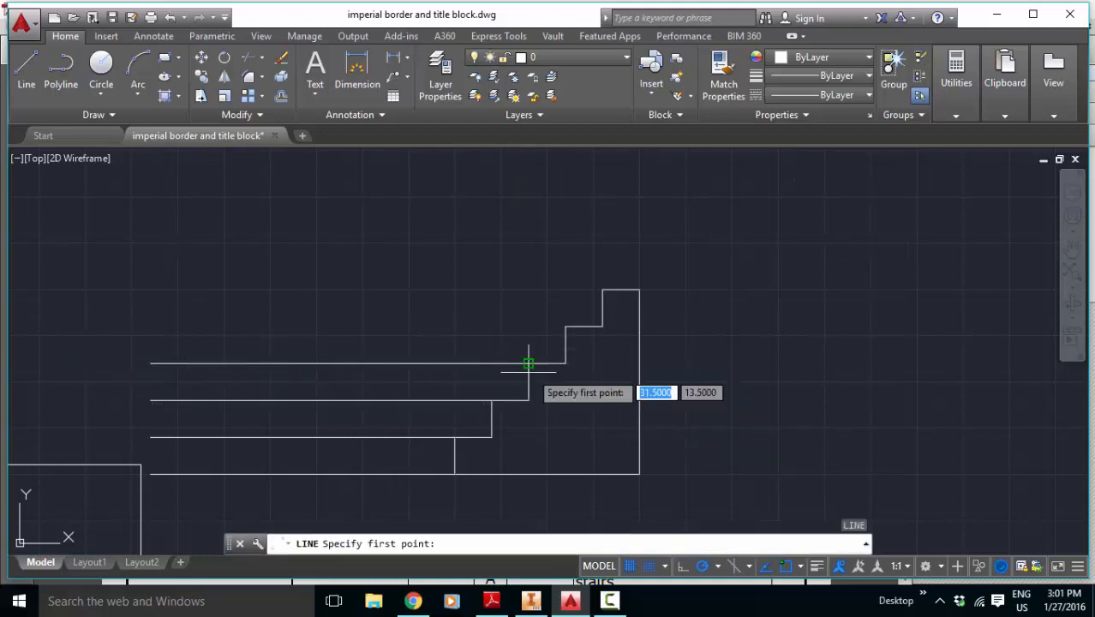
click(565, 327)
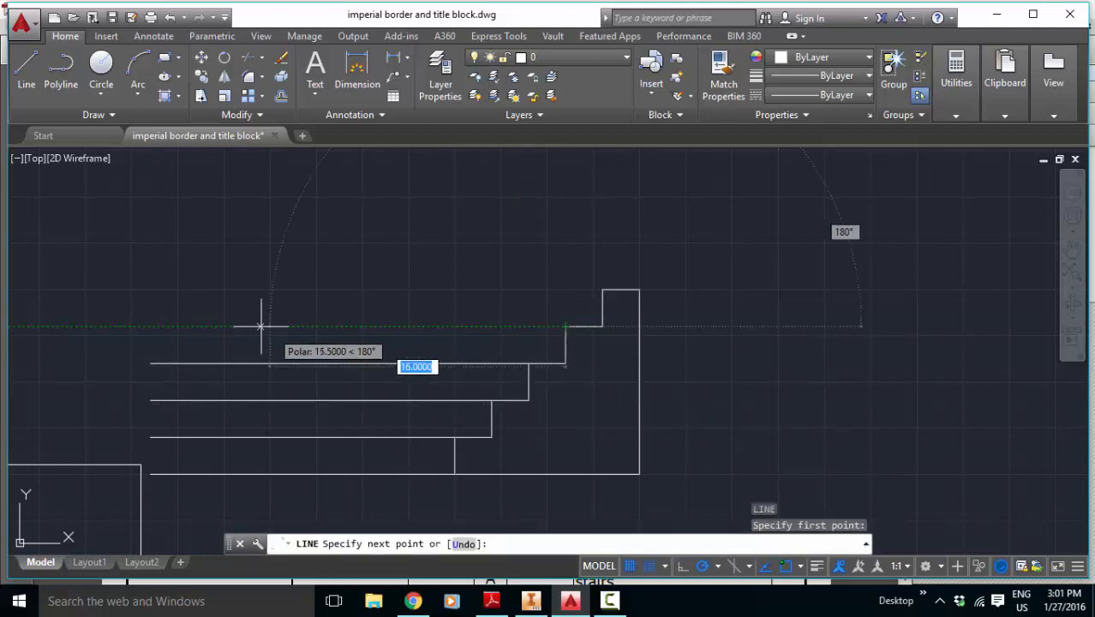
click(150, 327)
key(Escape)
key(Return)
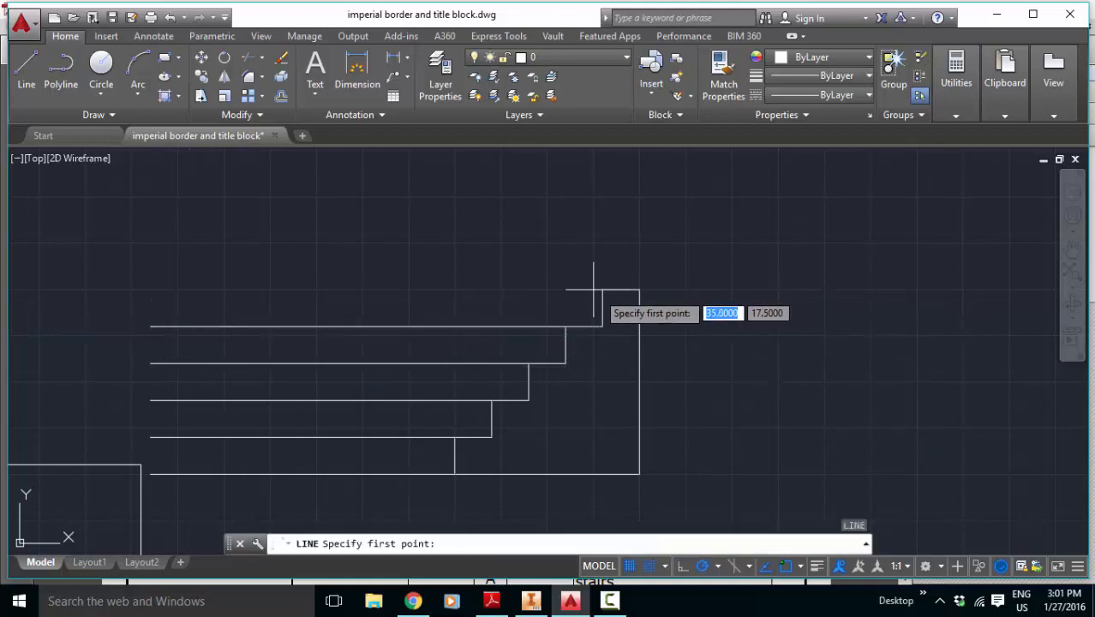
click(639, 290)
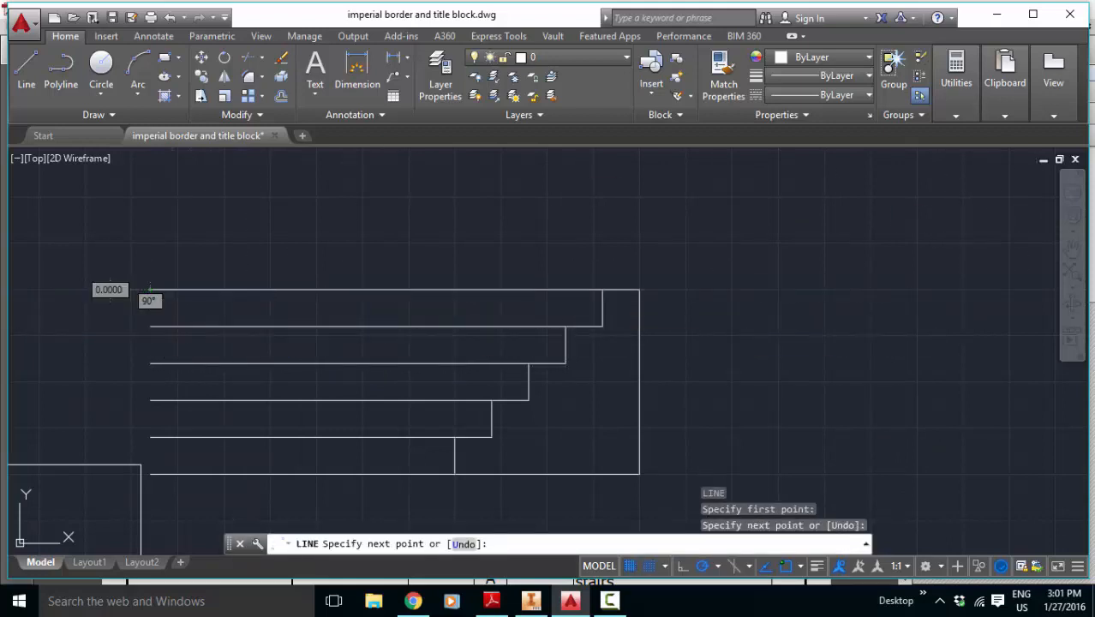
key(Escape)
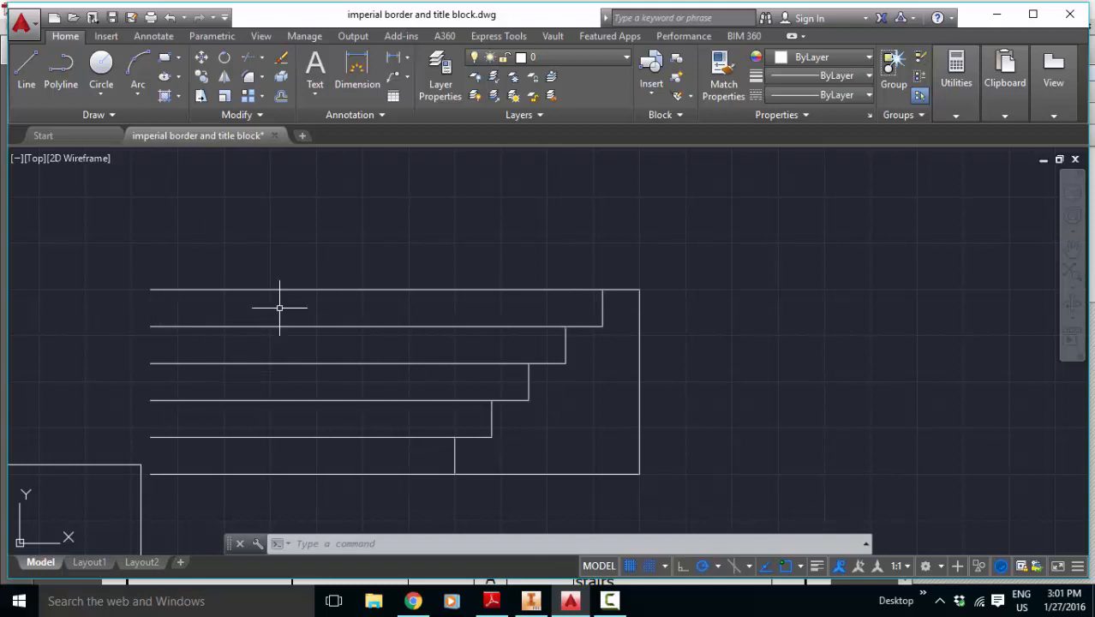
Step: Outline the front view with a vertical left edge, a 10-inch top edge and a right edge down to the base line
click(27, 76)
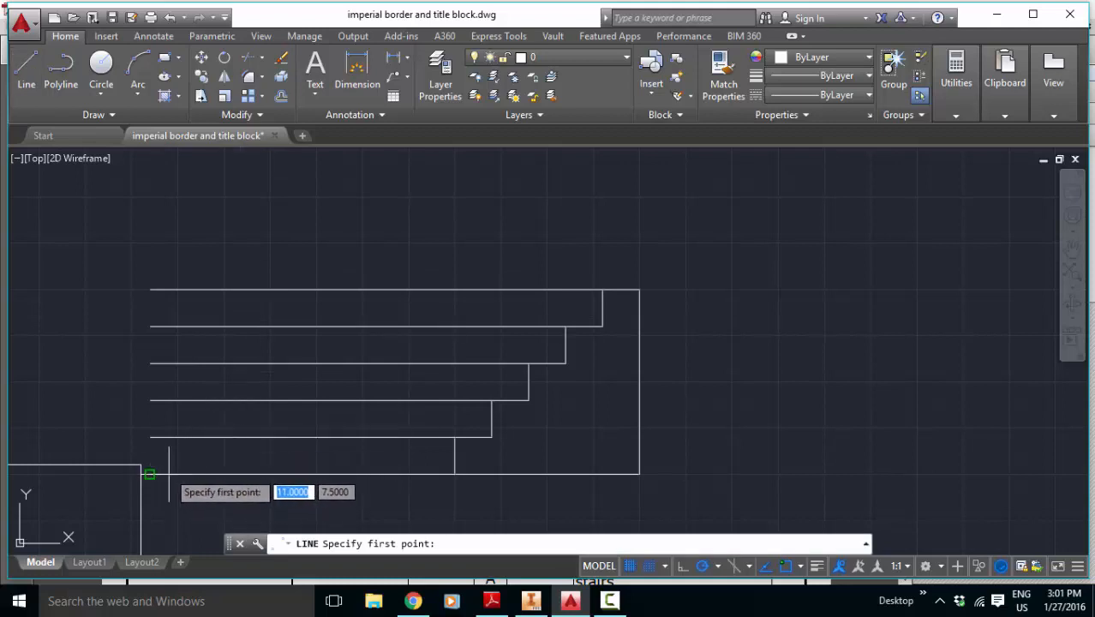
click(151, 474)
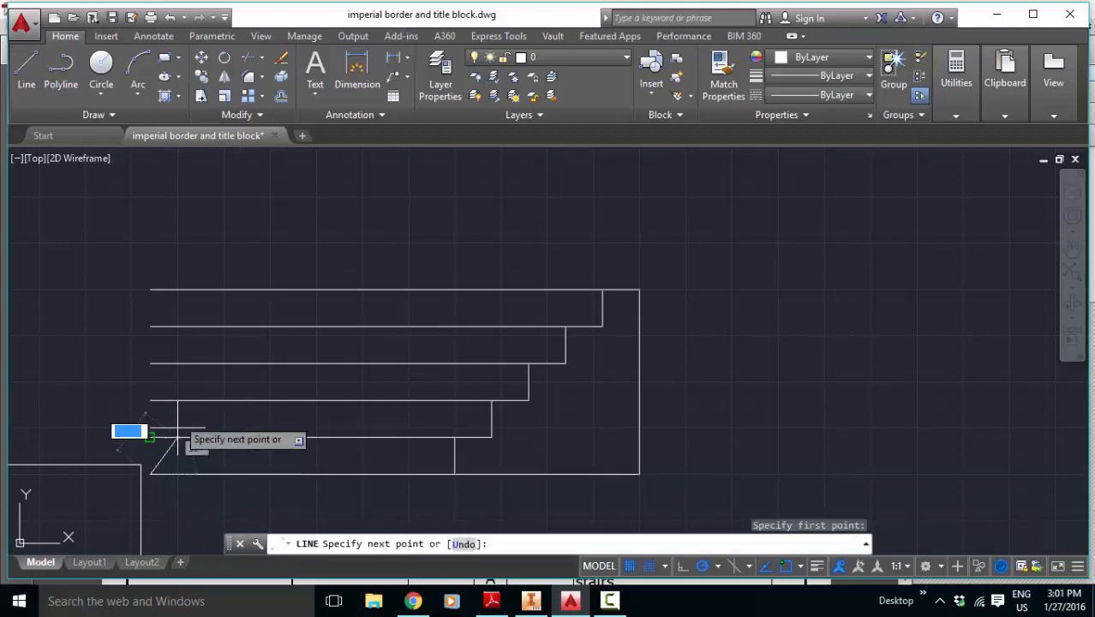
click(150, 290)
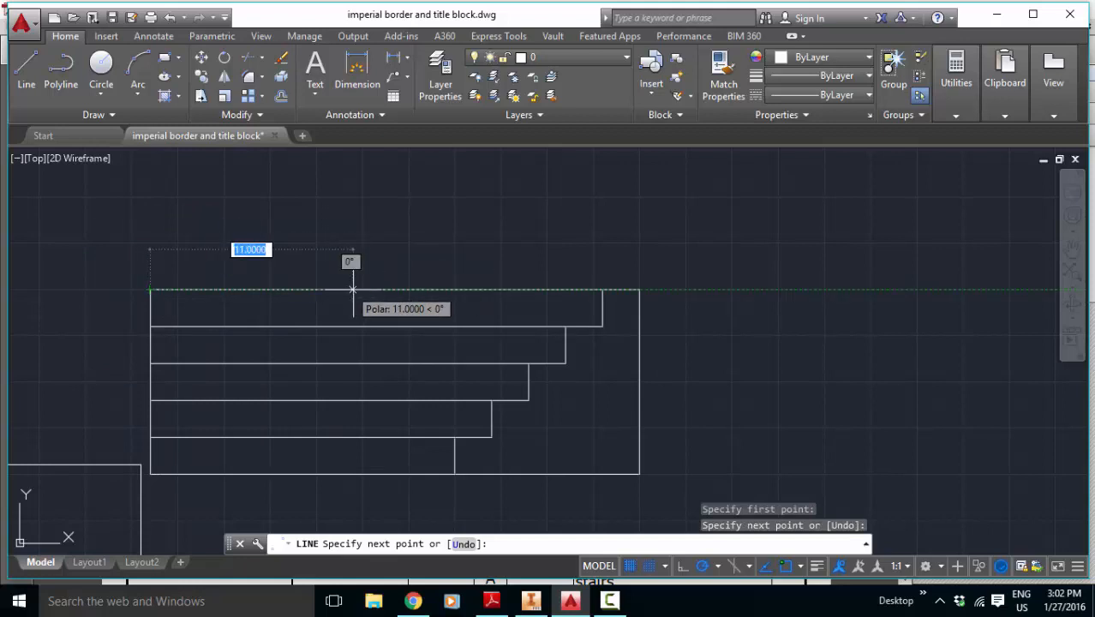
text(10)
key(Return)
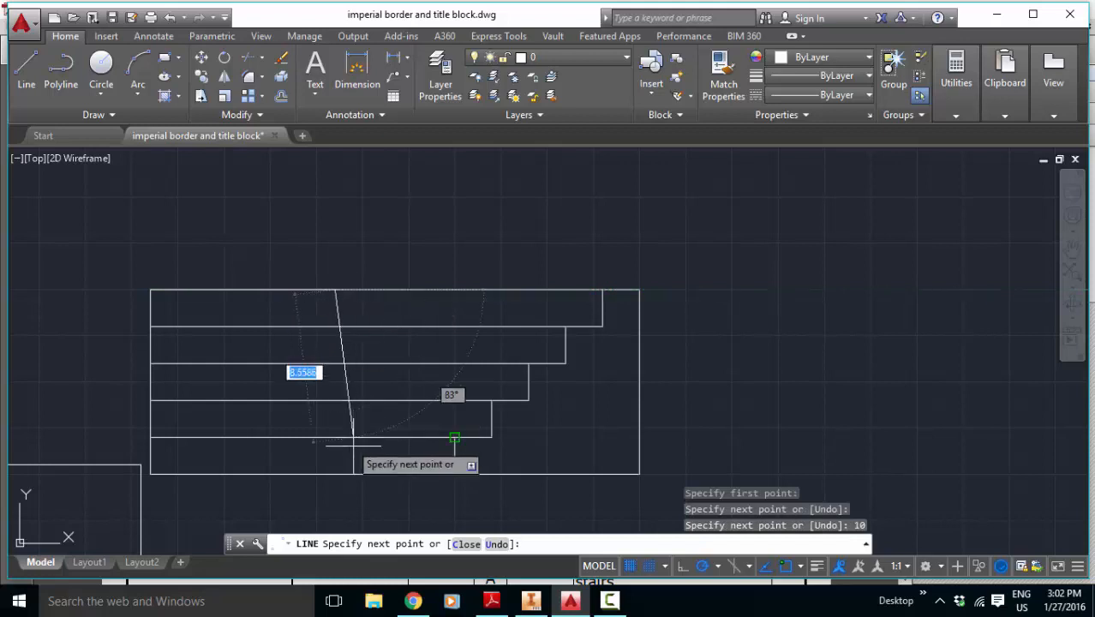
click(334, 473)
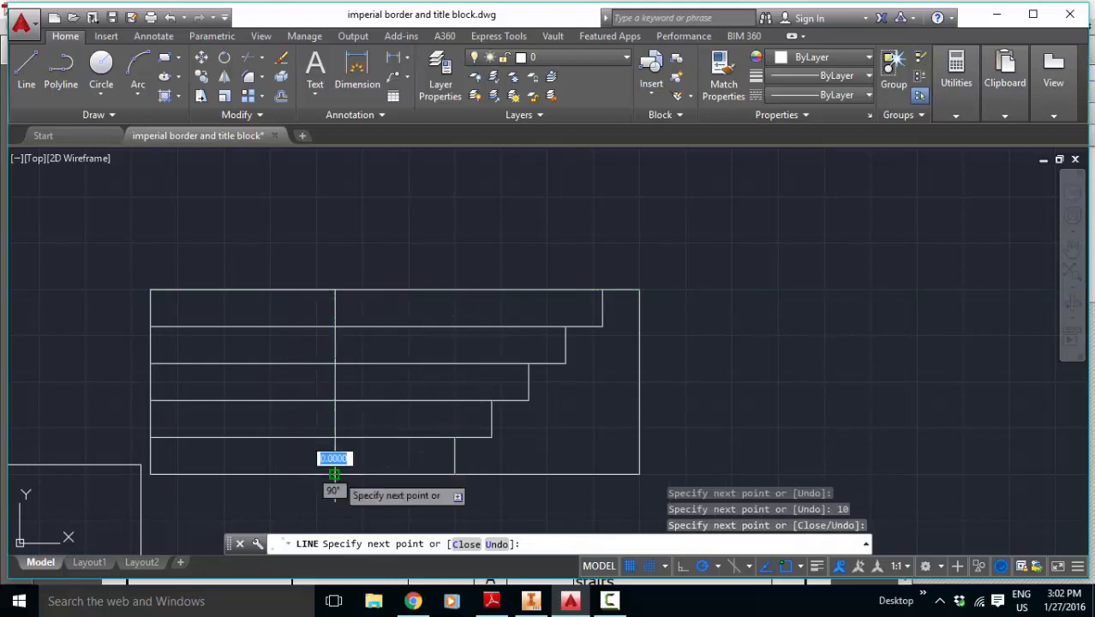
key(Escape)
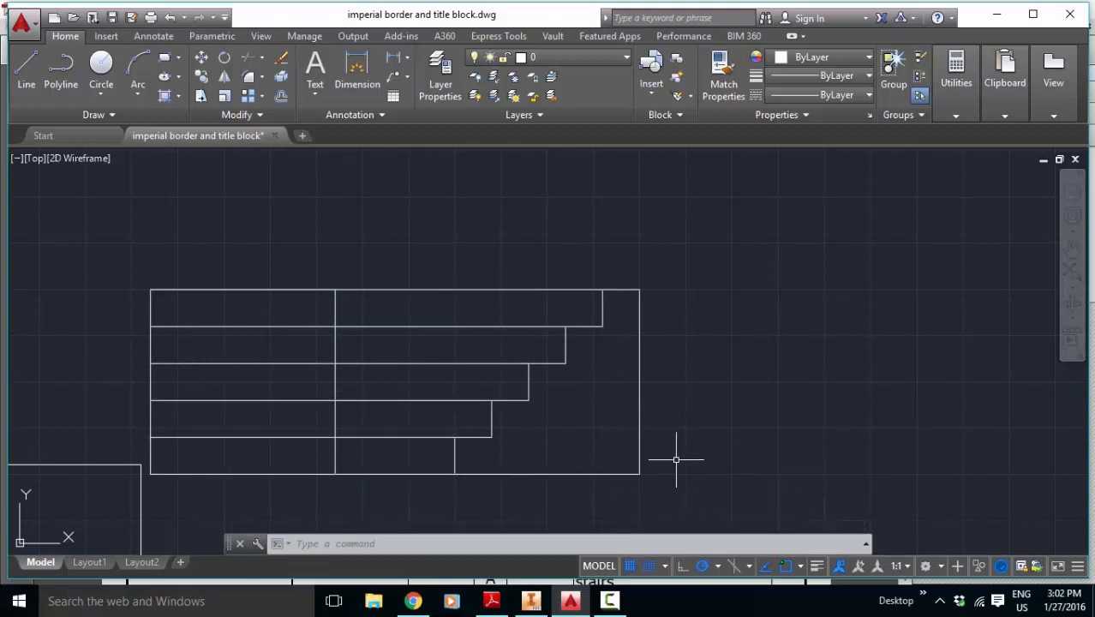
Step: Trim the three lowest projection lines between the front view and the side profile, using all stair geometry as cutting edges
key(Return)
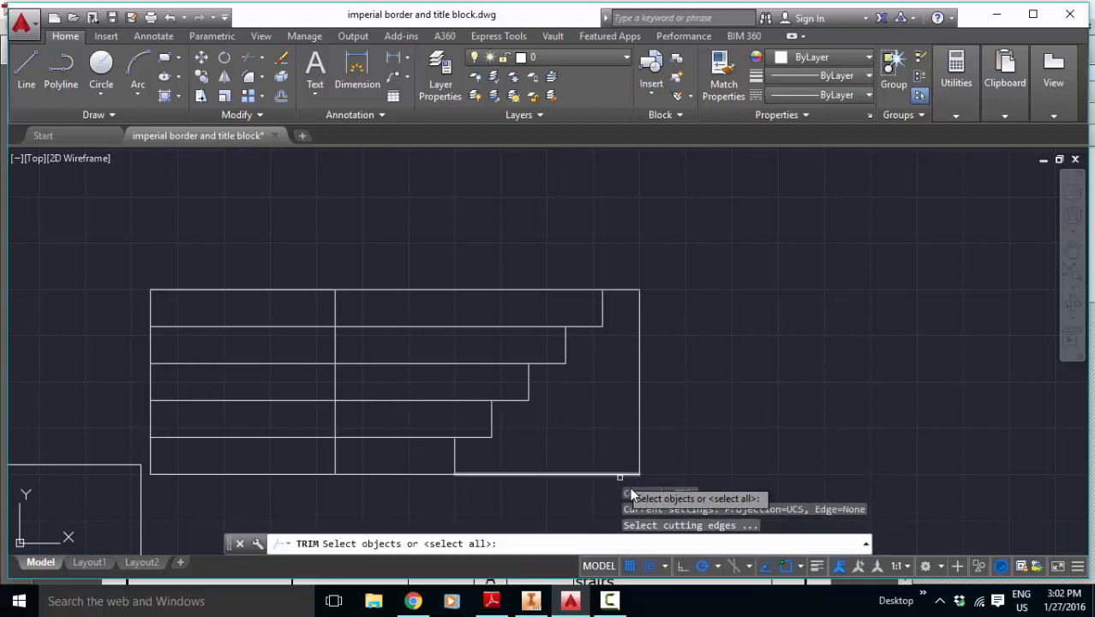
click(649, 483)
click(110, 227)
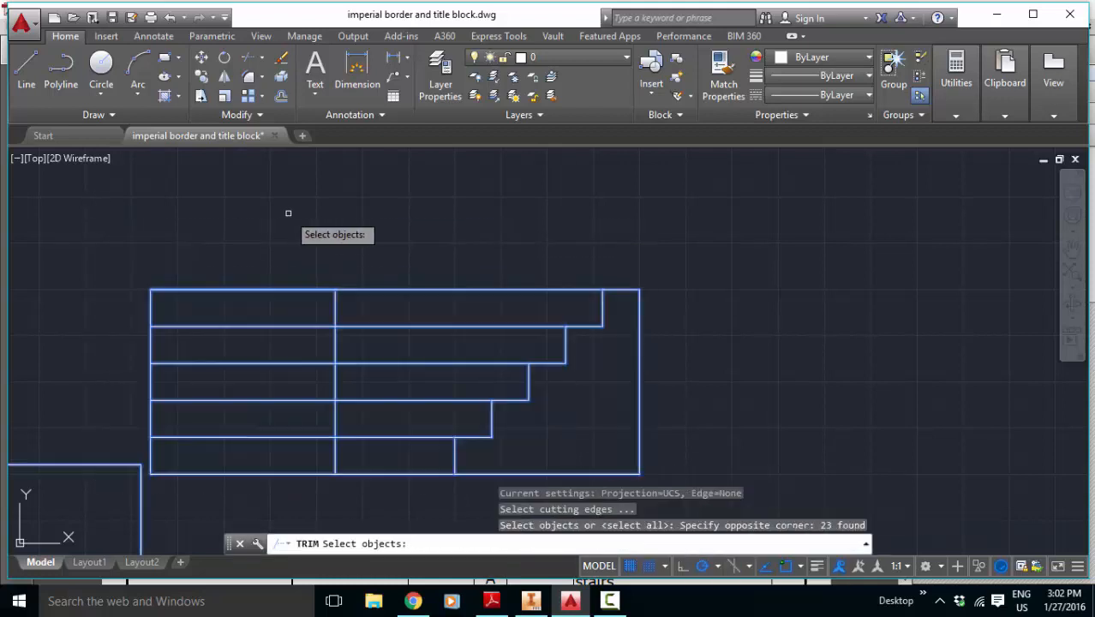
key(Return)
click(369, 473)
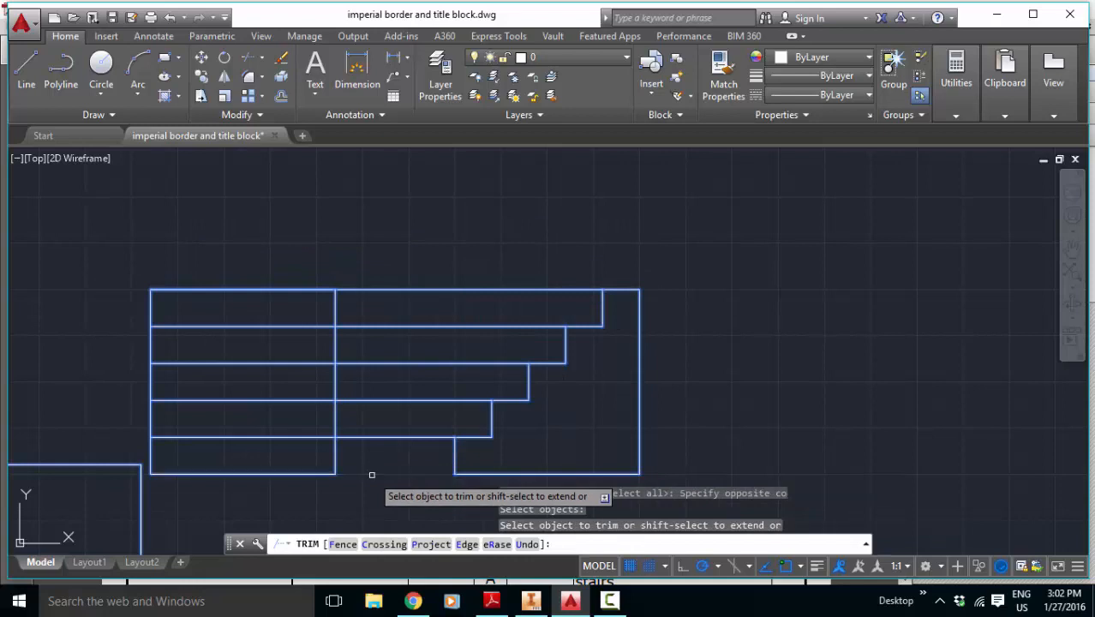
click(367, 435)
click(363, 399)
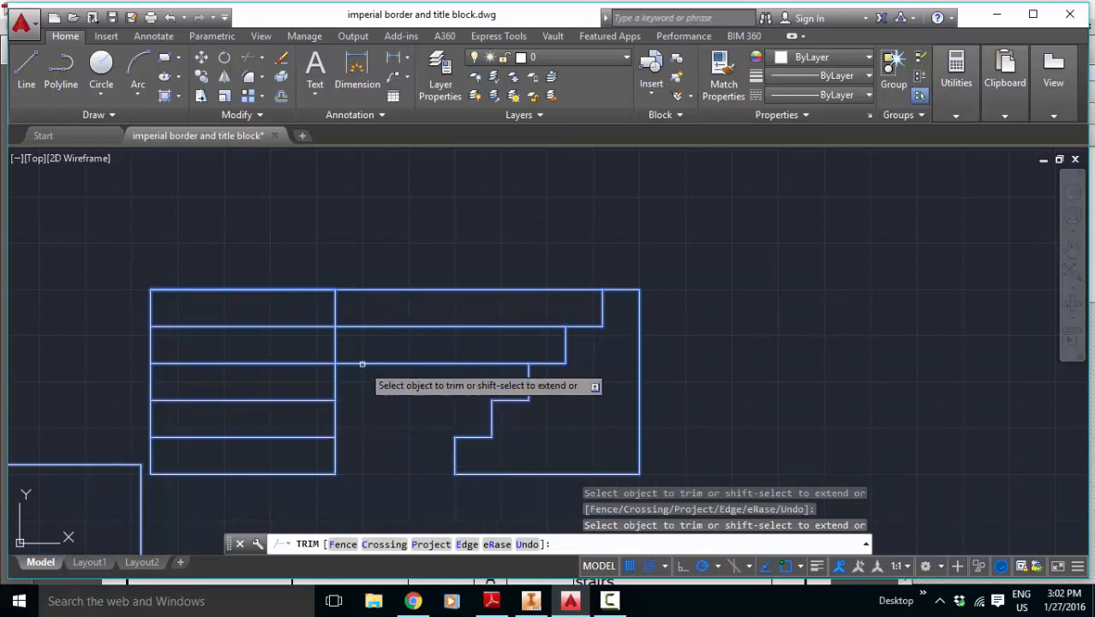
Step: Trim the three remaining upper projection lines between the front view and the side profile, ending the trim
click(362, 361)
click(365, 356)
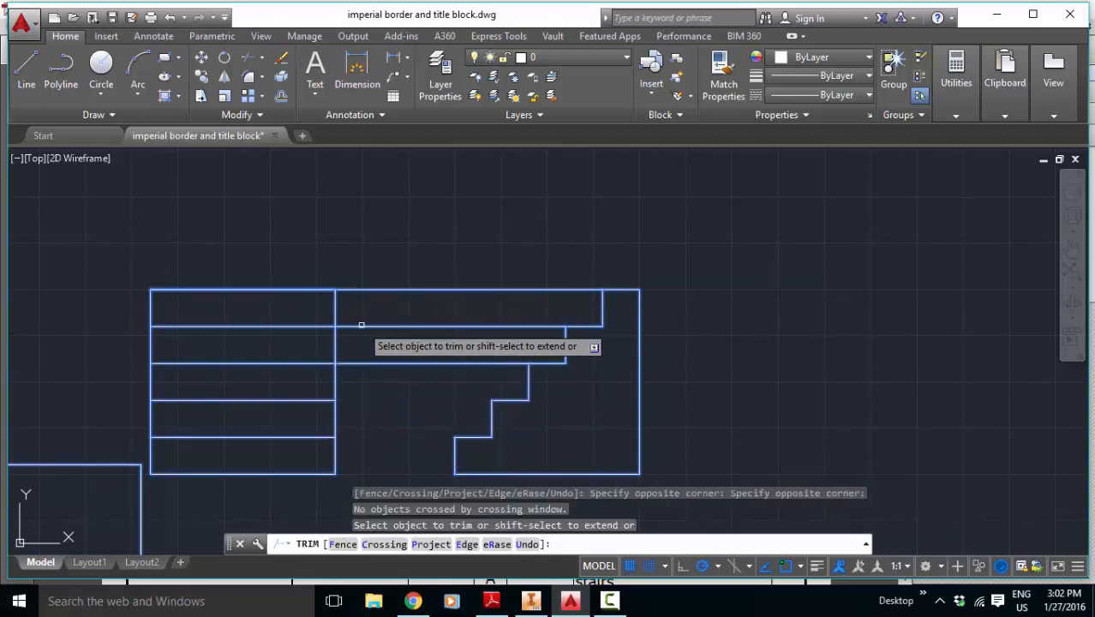
click(354, 363)
click(355, 326)
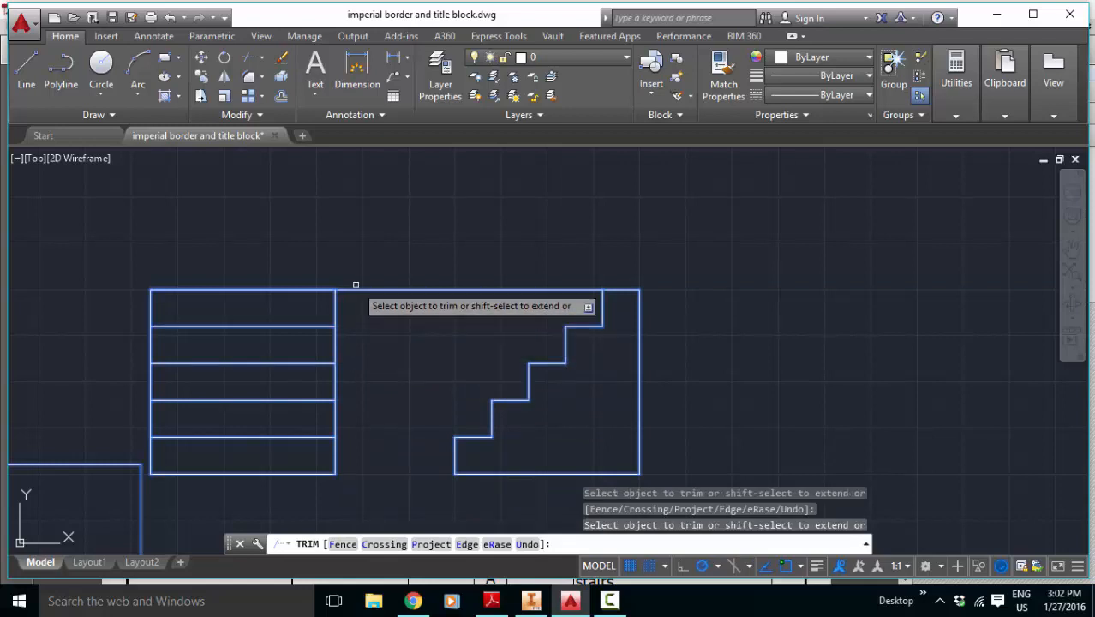
click(355, 290)
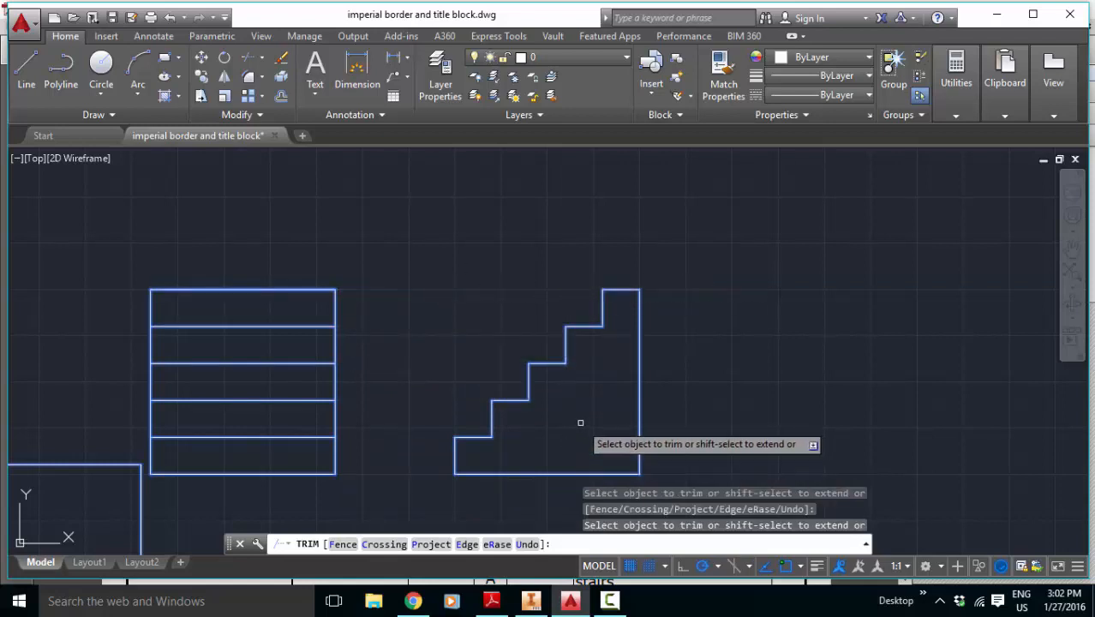
key(Escape)
Step: Draw two vertical projection lines of equal length upward from the front view's upper left and upper right corners
scroll(484, 352, down, 5)
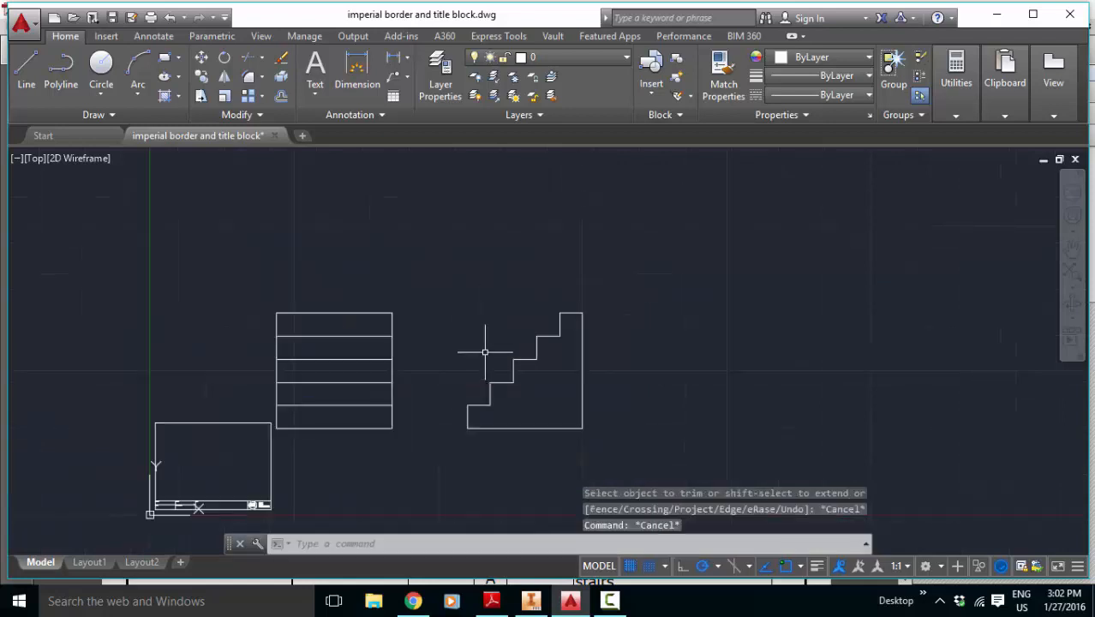
scroll(244, 235, down, 2)
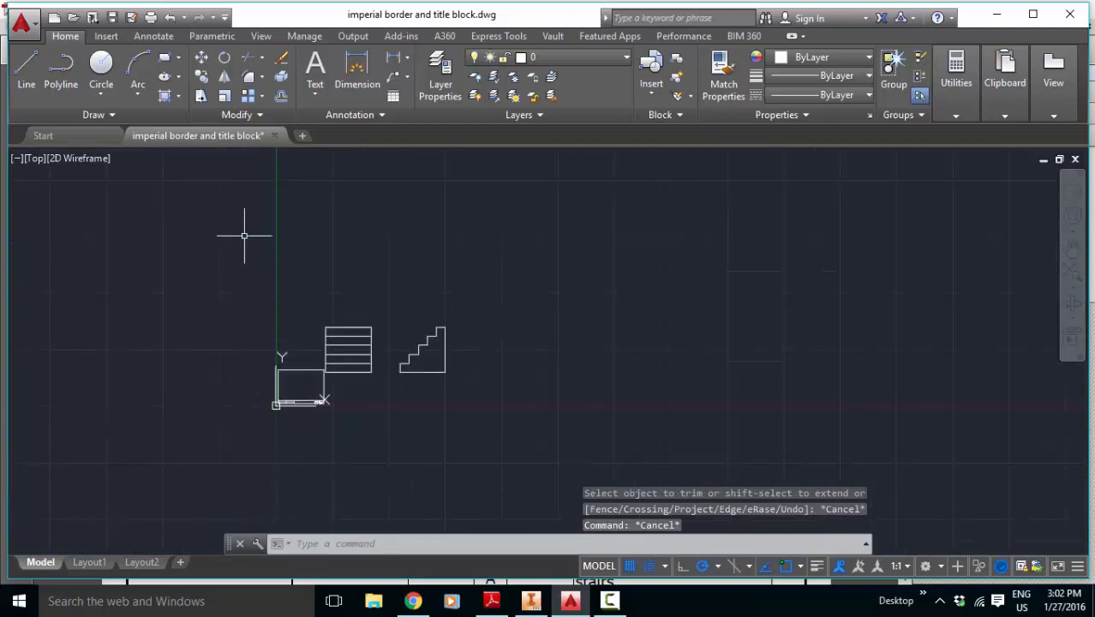
scroll(276, 225, up, 4)
scroll(274, 224, down, 2)
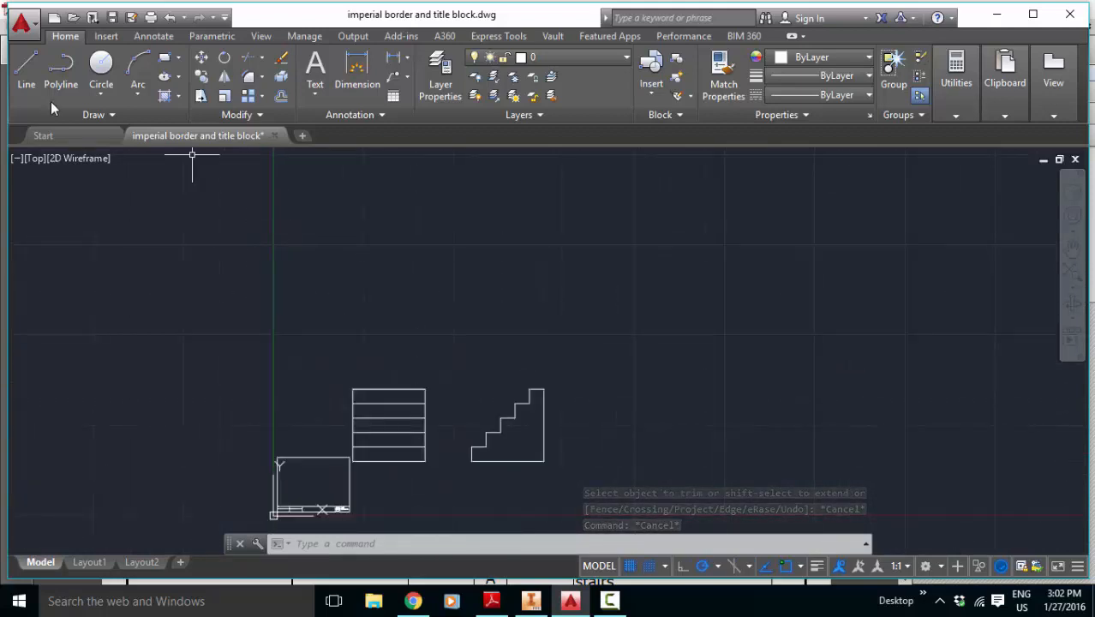
click(22, 70)
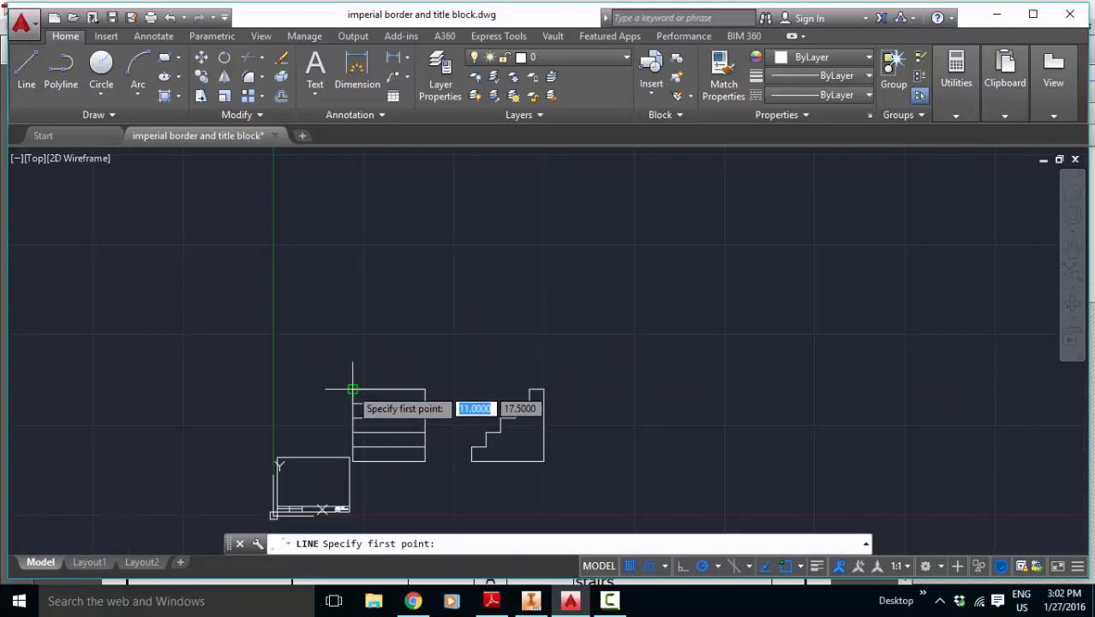
click(352, 388)
click(351, 245)
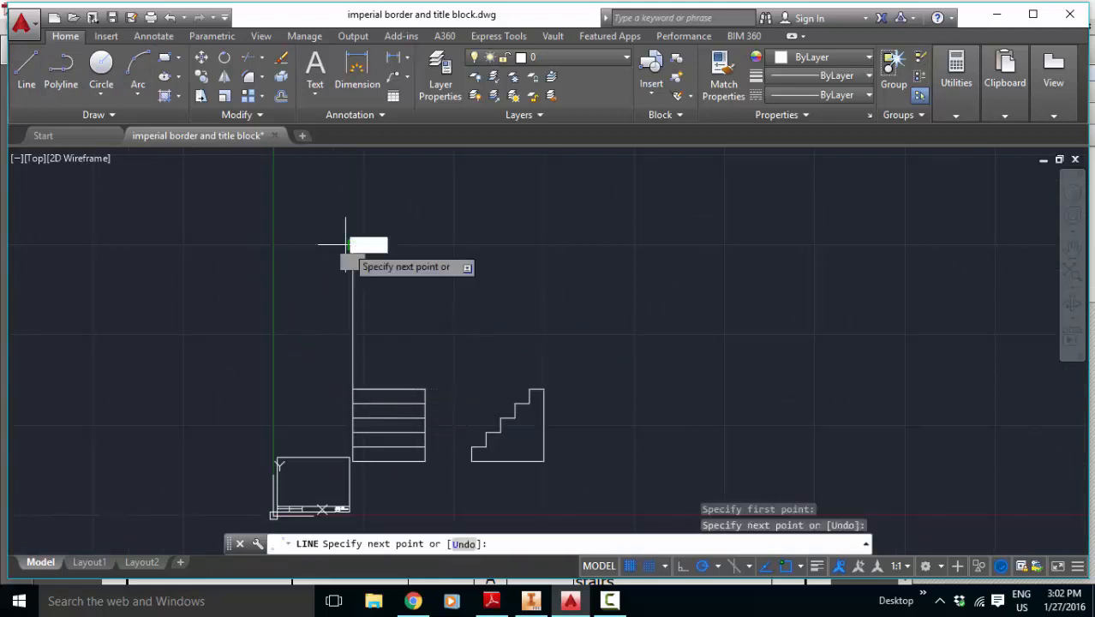
key(Escape)
key(Return)
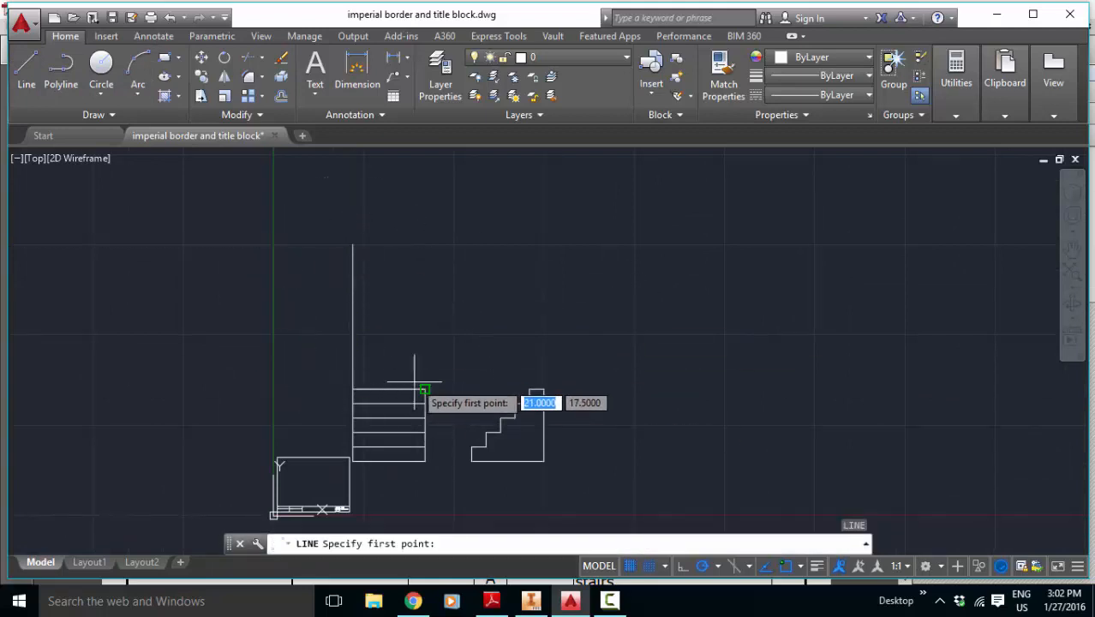
click(425, 389)
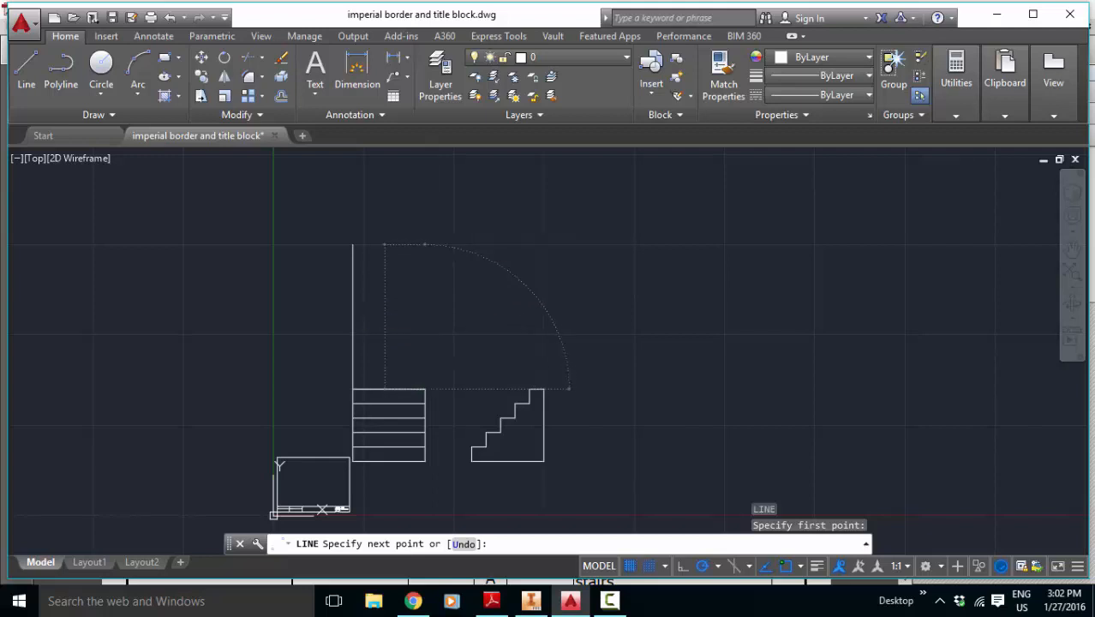
click(425, 244)
key(Escape)
Step: Draw a horizontal line between the two vertical projection lines, about 8 inches above the front view, as the top view's lower edge
key(Return)
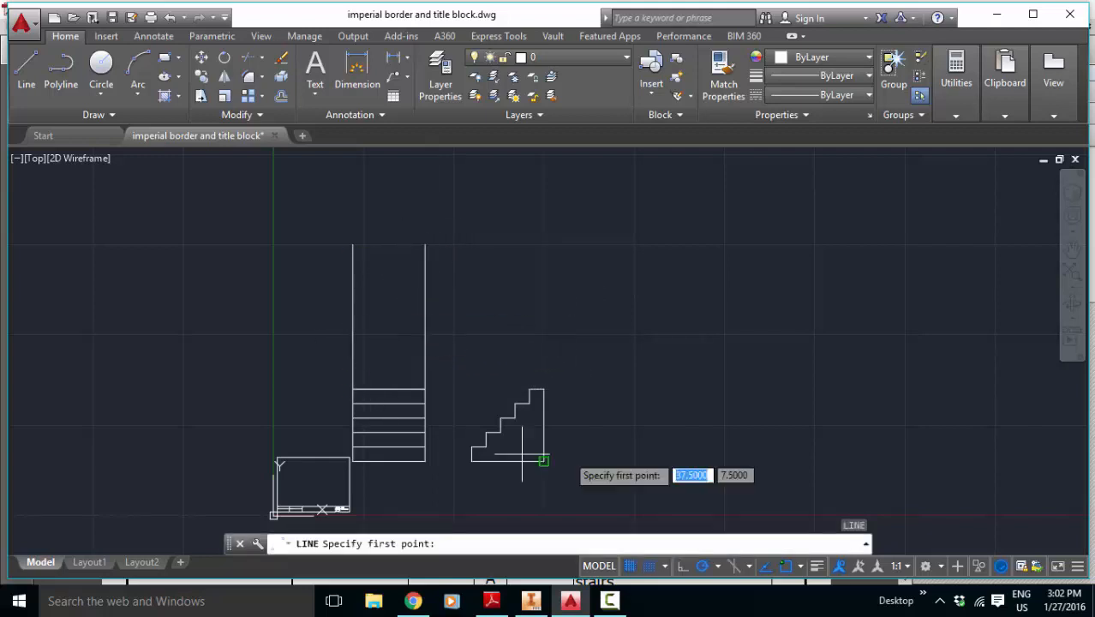
click(352, 335)
click(425, 334)
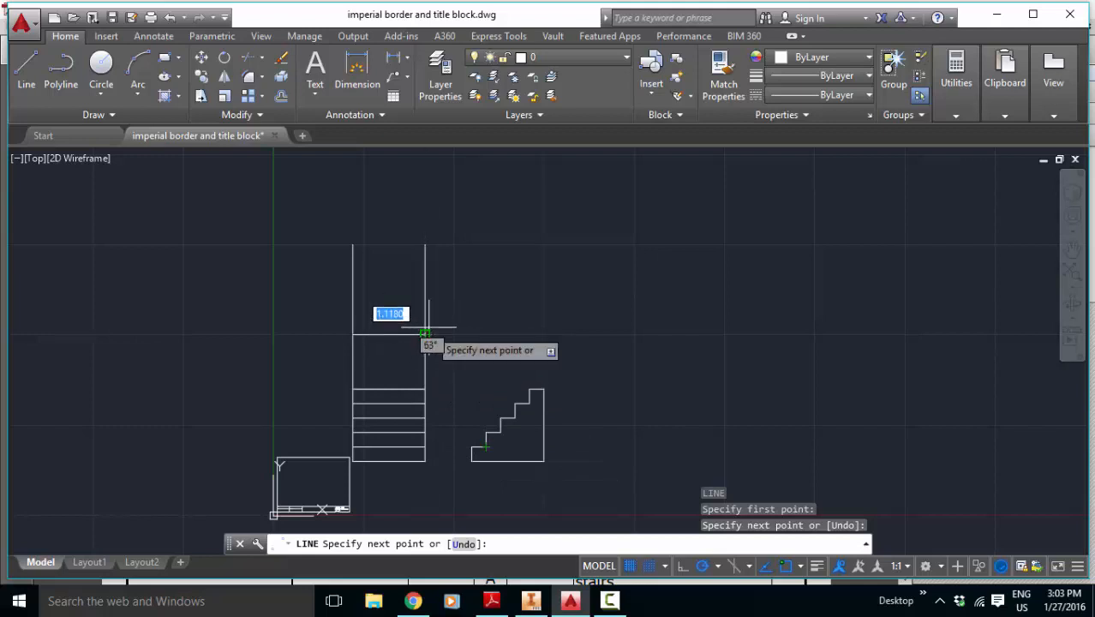
Step: Continue the line in a zigzag between the projection lines, adding the top view's first three tread lines at 2-inch spacing
scroll(425, 334, up, 5)
scroll(441, 309, up, 2)
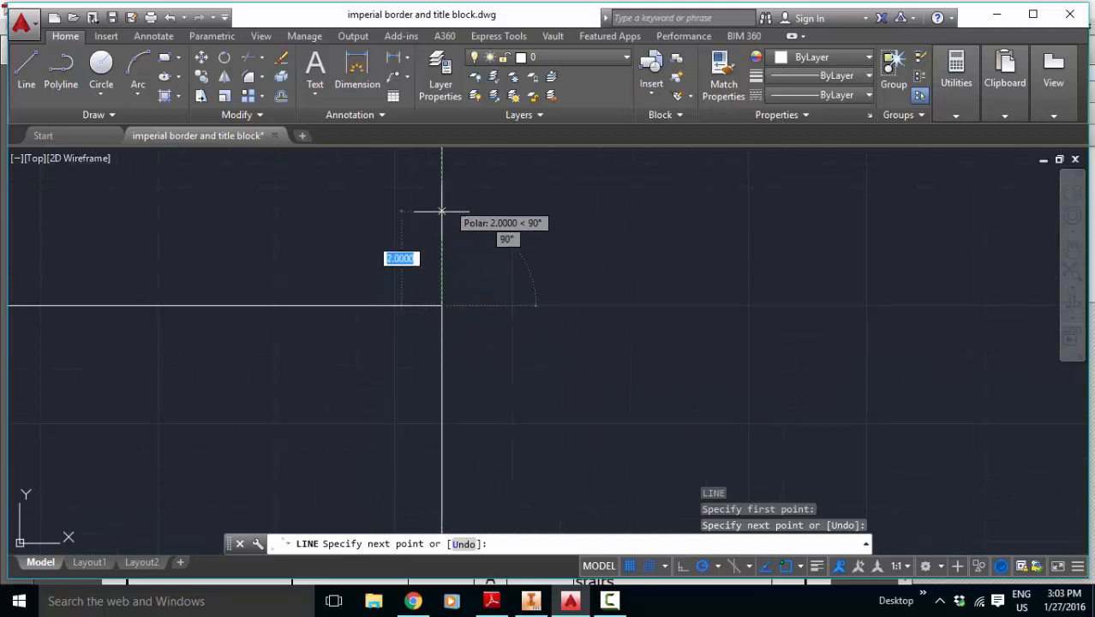
scroll(439, 254, down, 5)
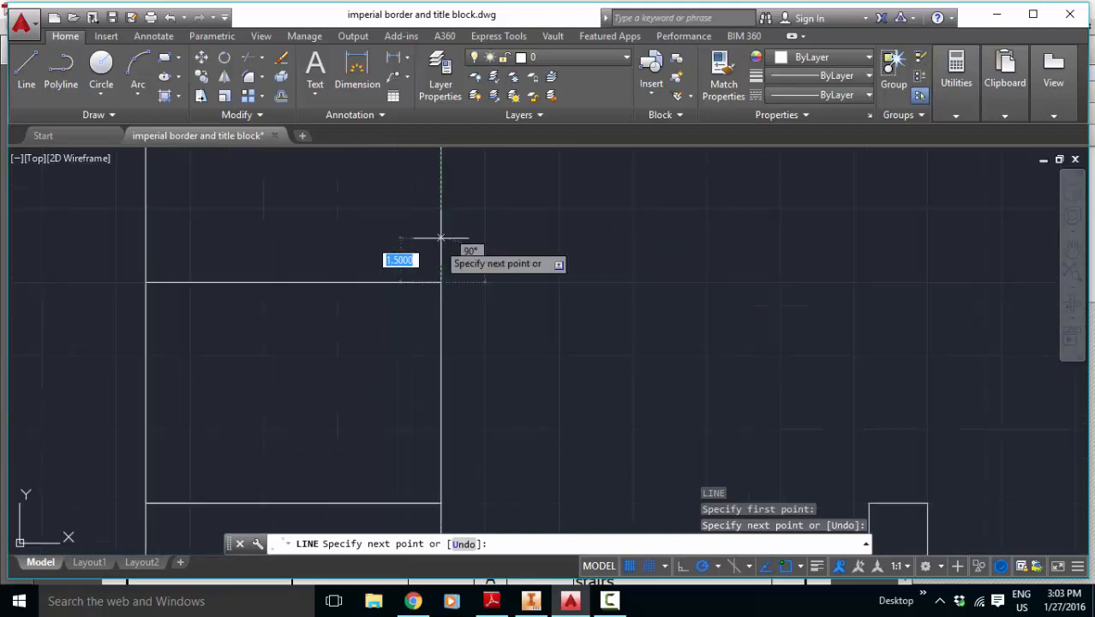
scroll(415, 267, down, 5)
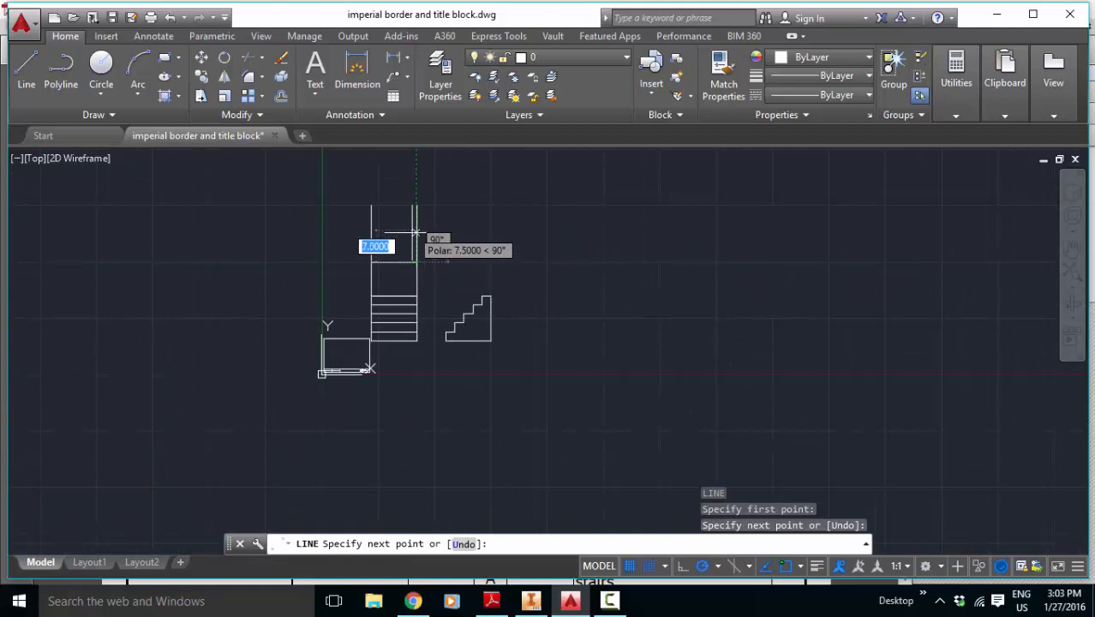
scroll(416, 250, up, 2)
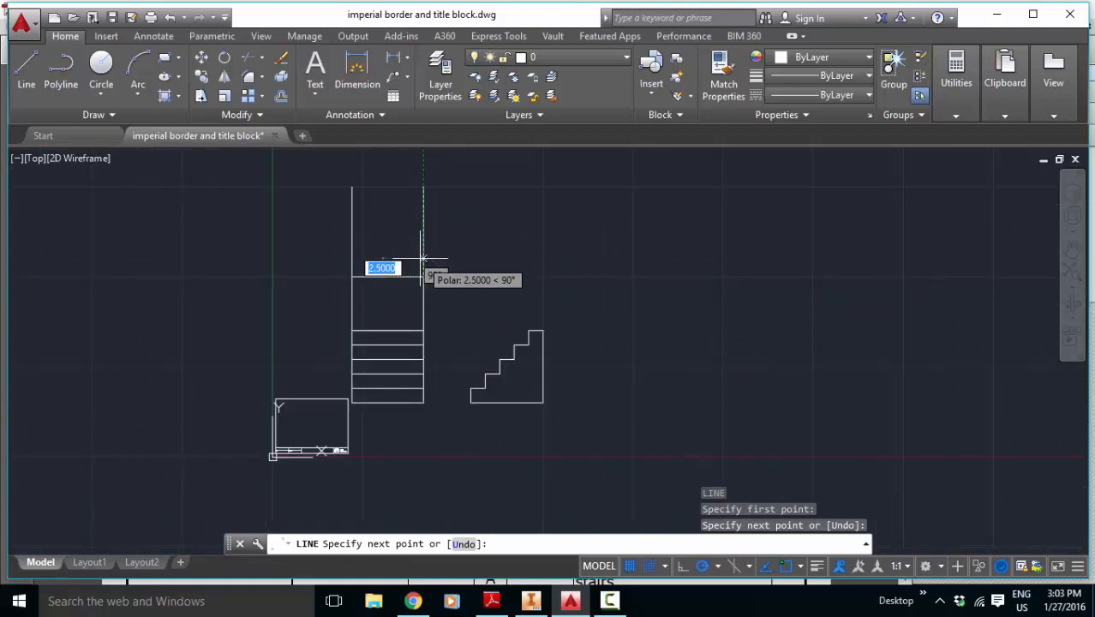
text(2)
key(Return)
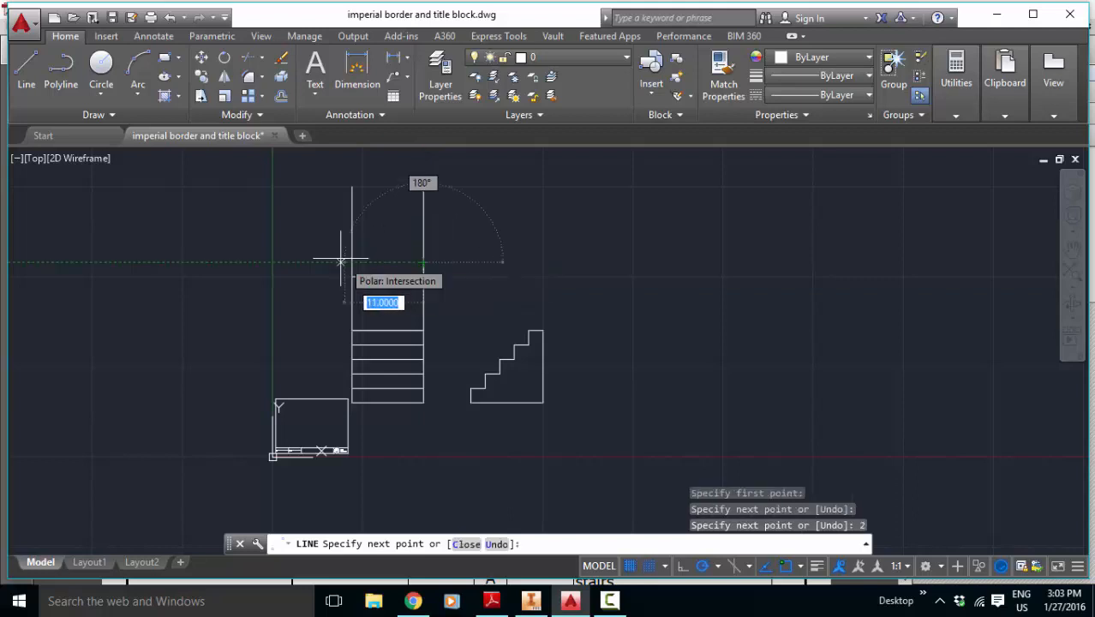
text(2)
key(Return)
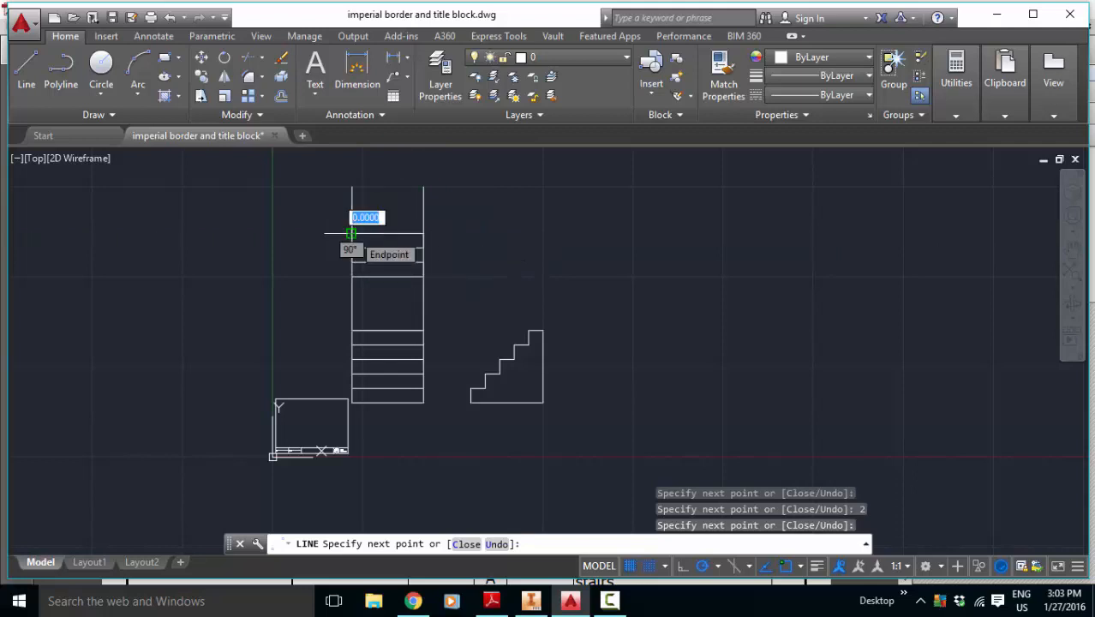
Step: Add the last two tread lines of the top view, each 2 inches above the previous one, and end the line
text(2)
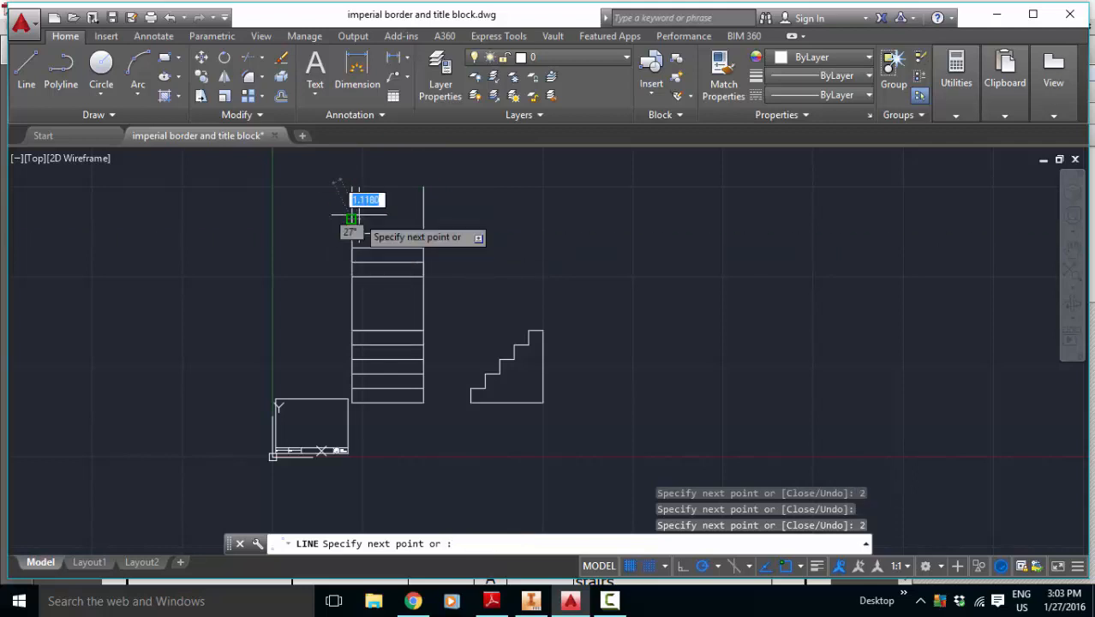
key(Return)
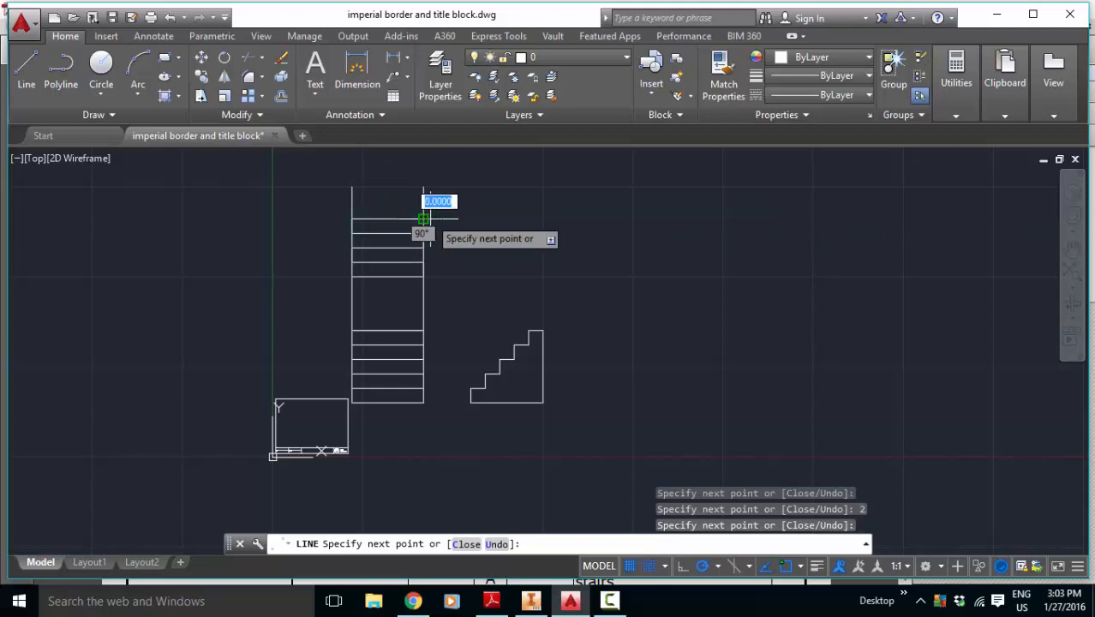
click(351, 204)
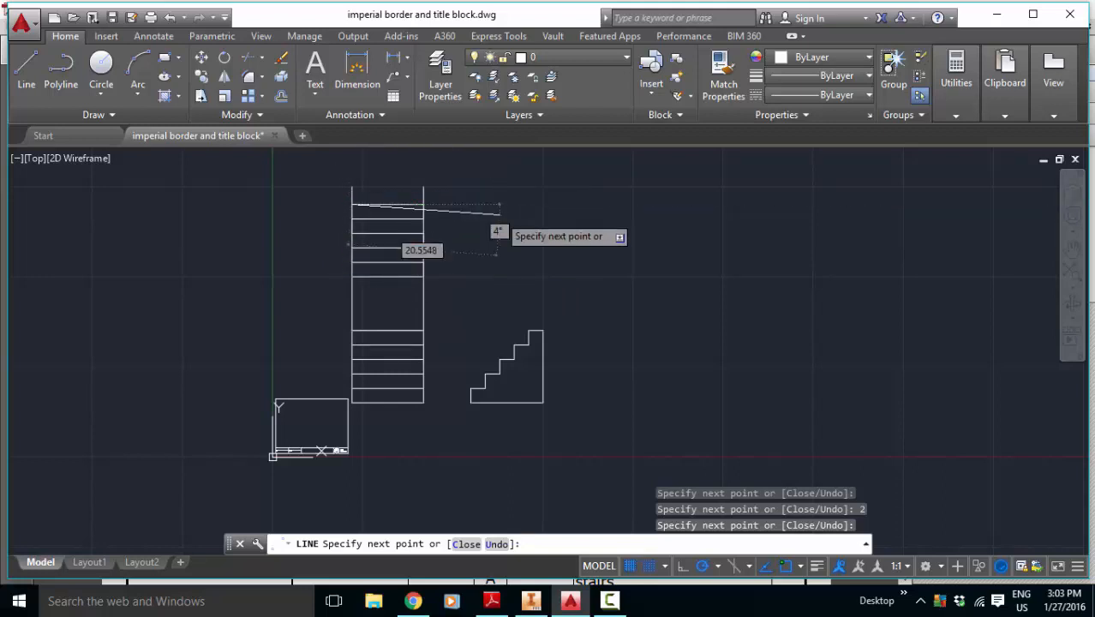
key(Escape)
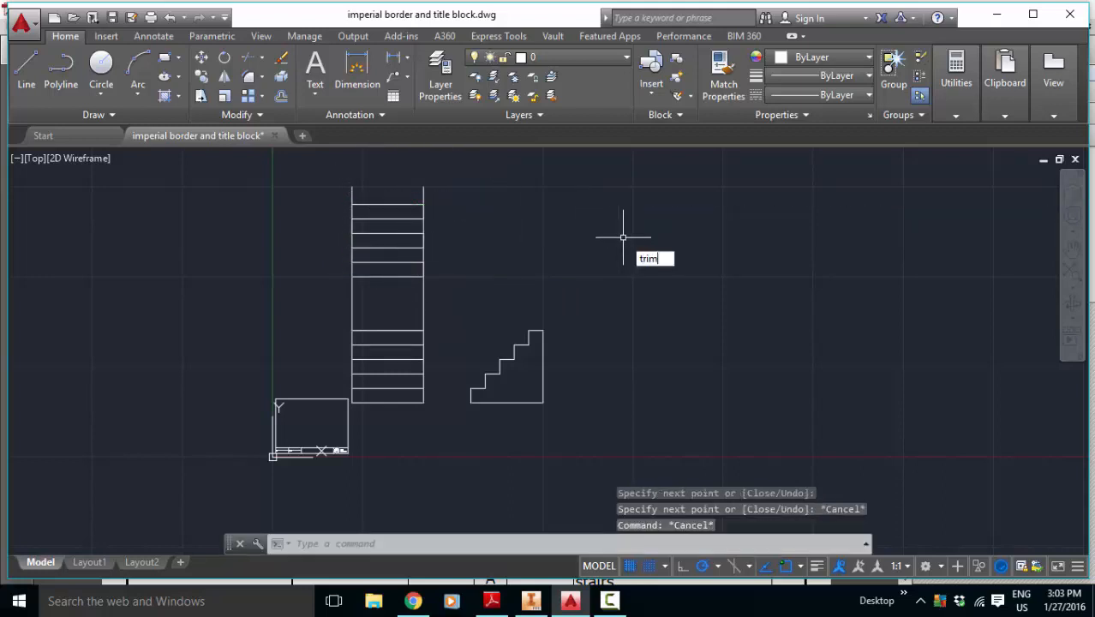
Step: Trim the projection lines between the front and top views and the two excess ends above the top view
text(trim)
key(Return)
click(455, 357)
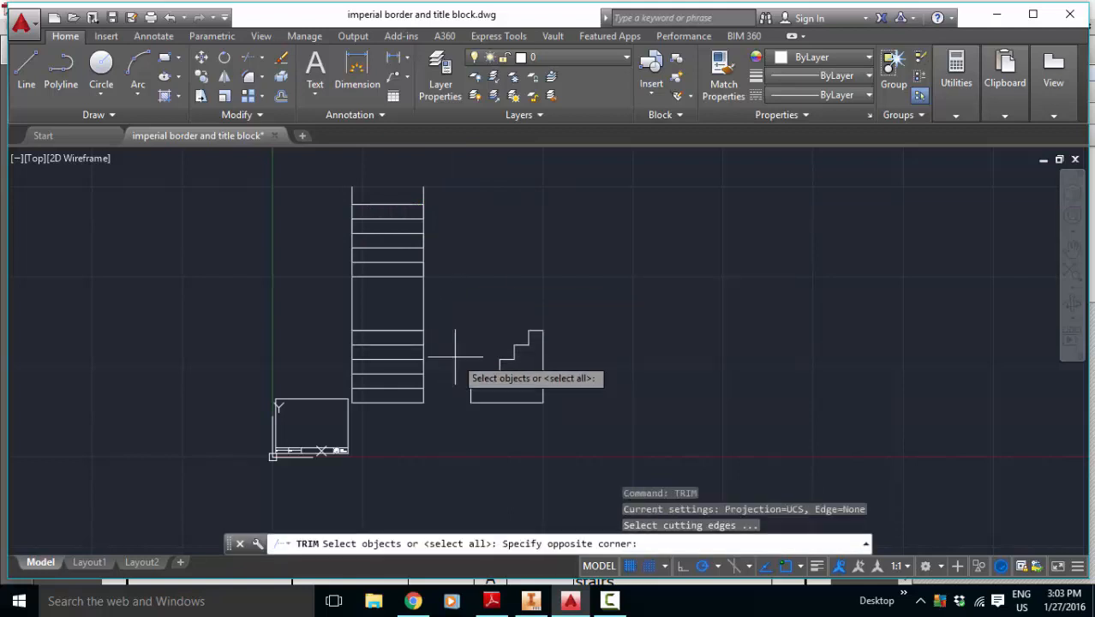
click(318, 176)
key(Return)
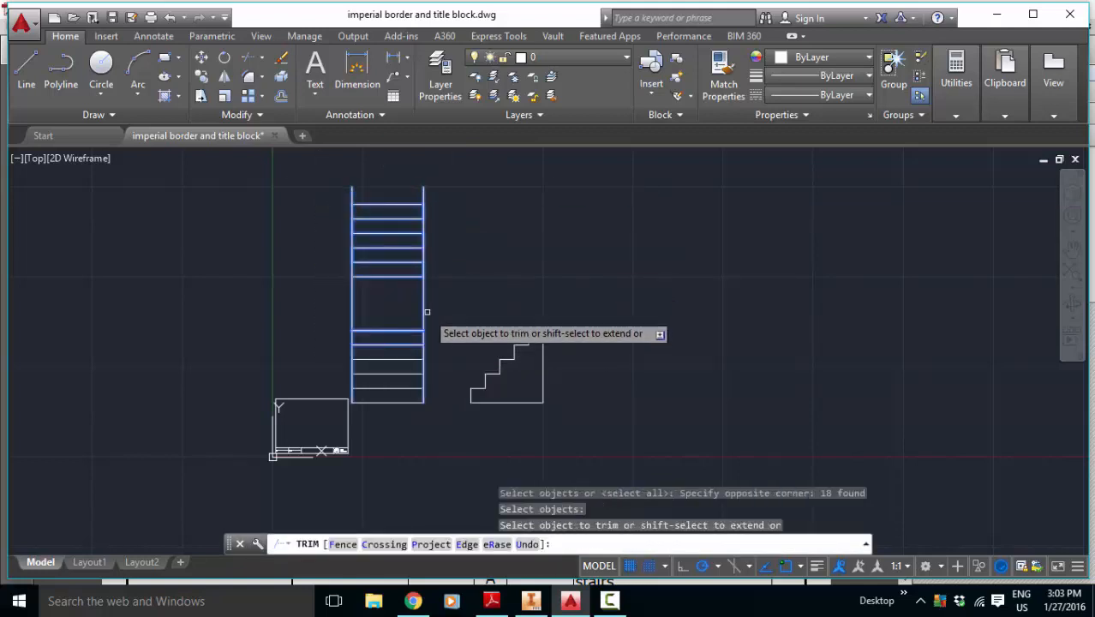
click(352, 300)
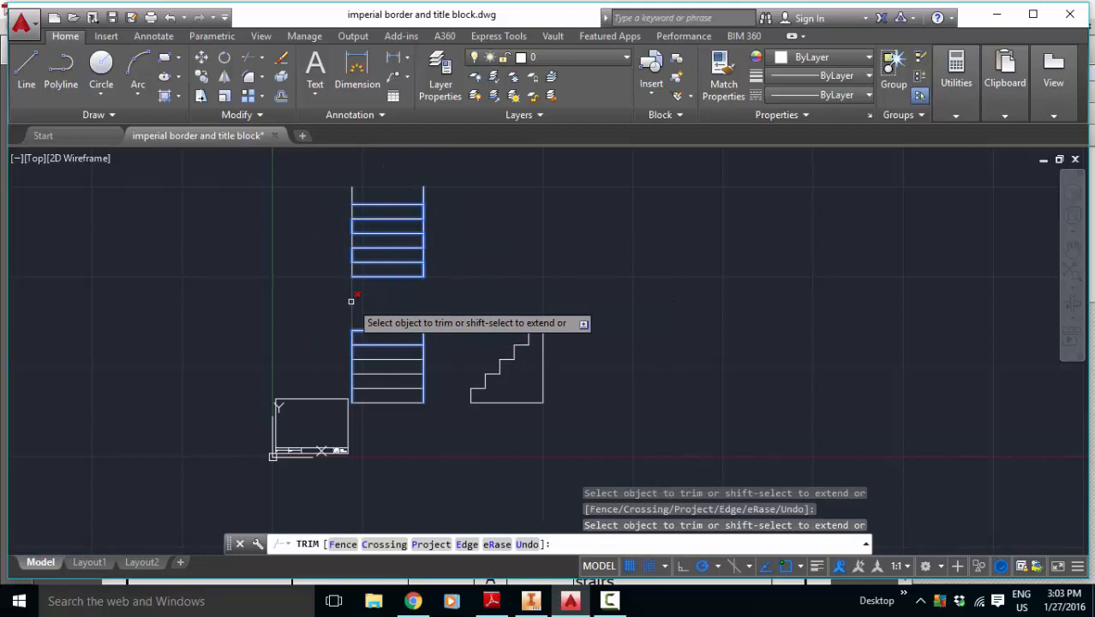
click(352, 195)
click(423, 190)
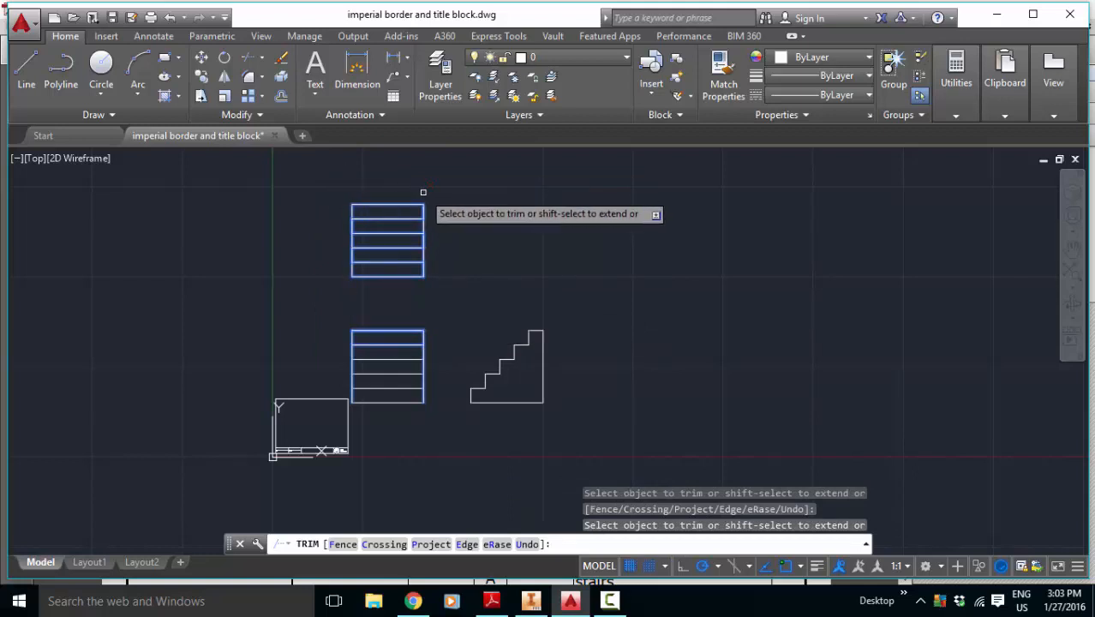
key(Escape)
key(Escape)
key(Escape)
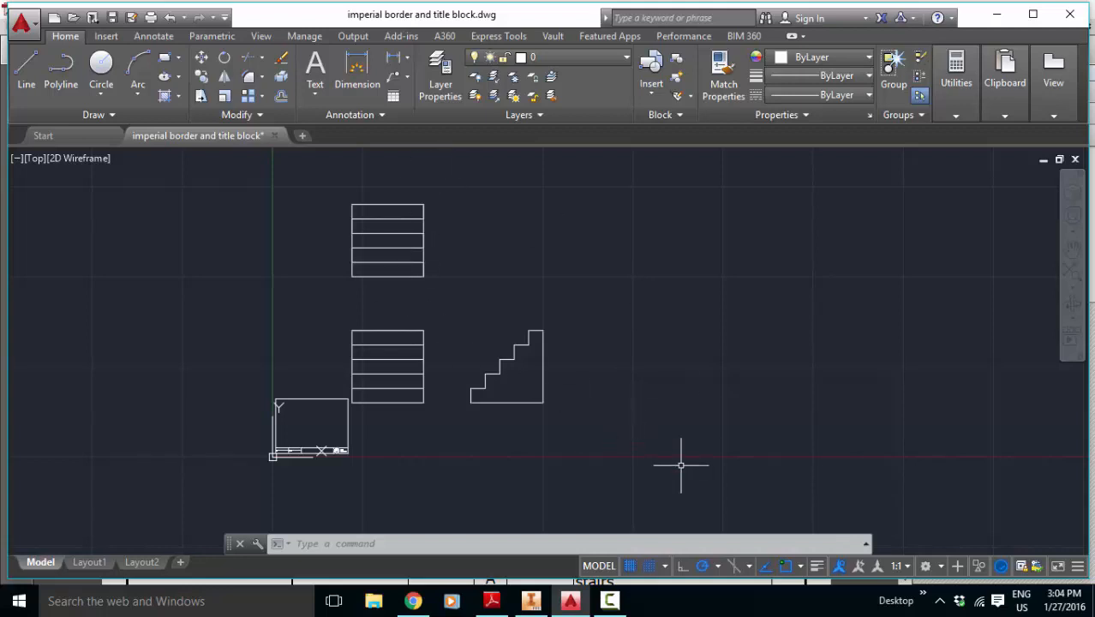
Step: Try to assign all three stair views to the object layer, accepting green in the layer's colour selection
click(635, 448)
click(369, 182)
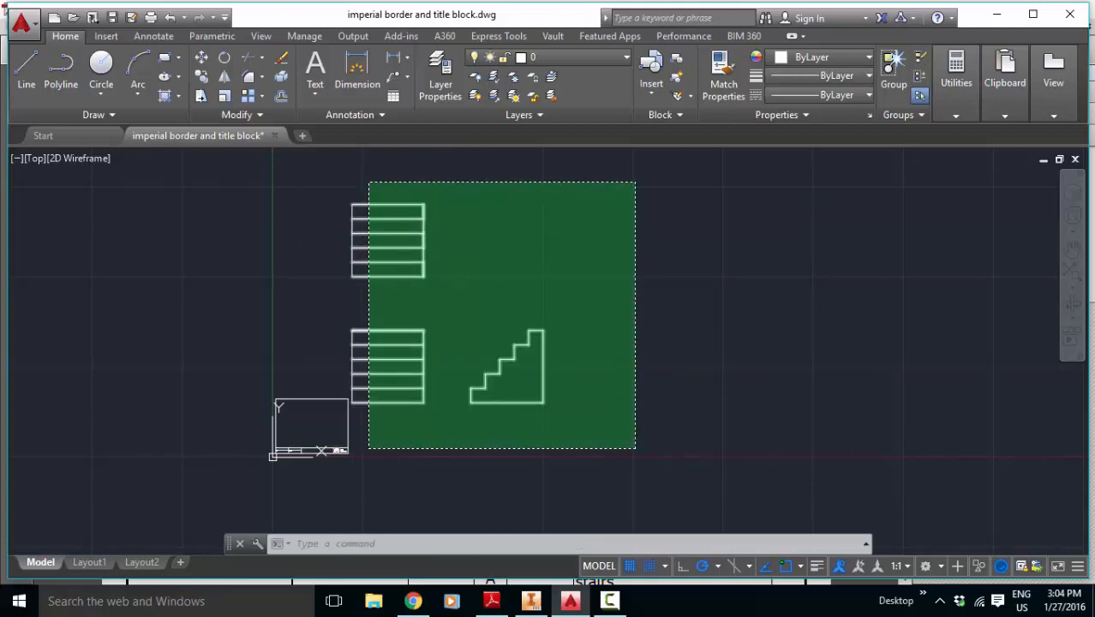
click(609, 57)
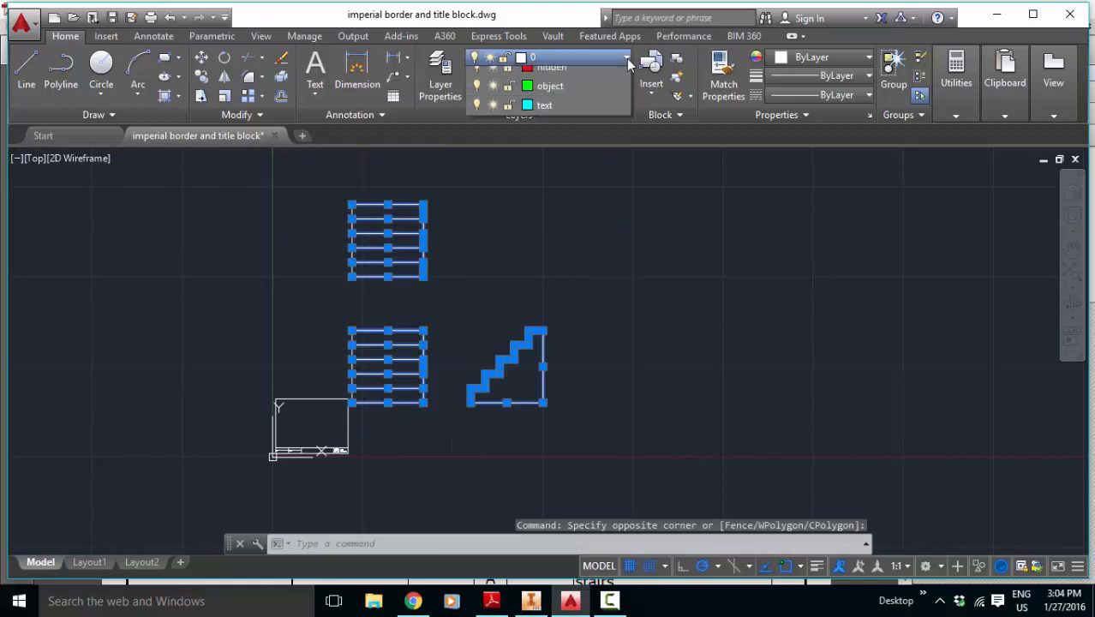
click(529, 154)
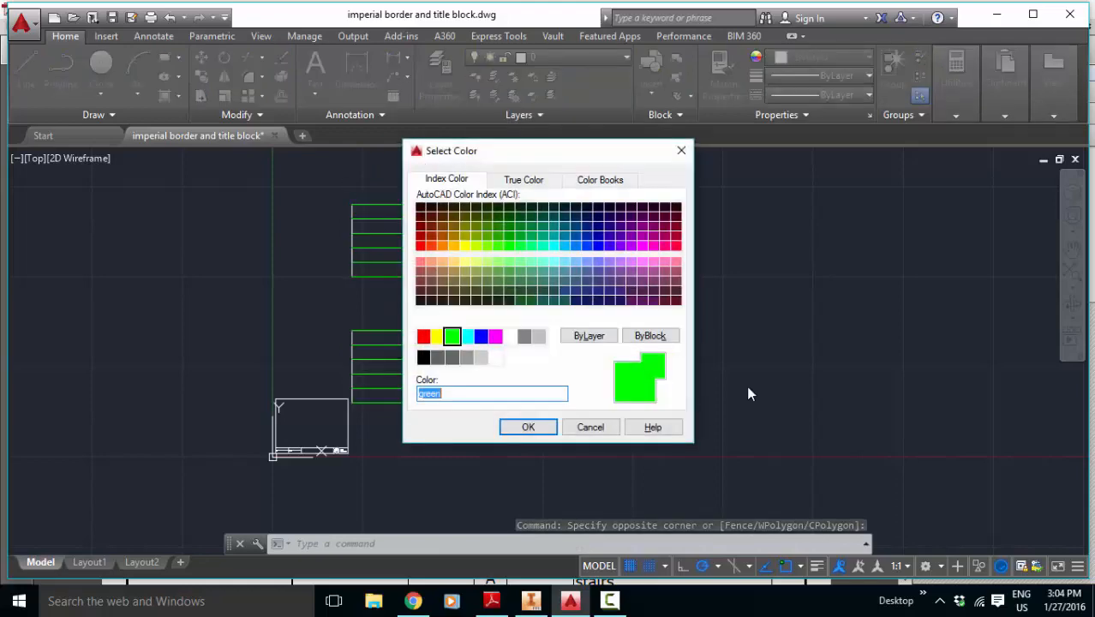
click(537, 431)
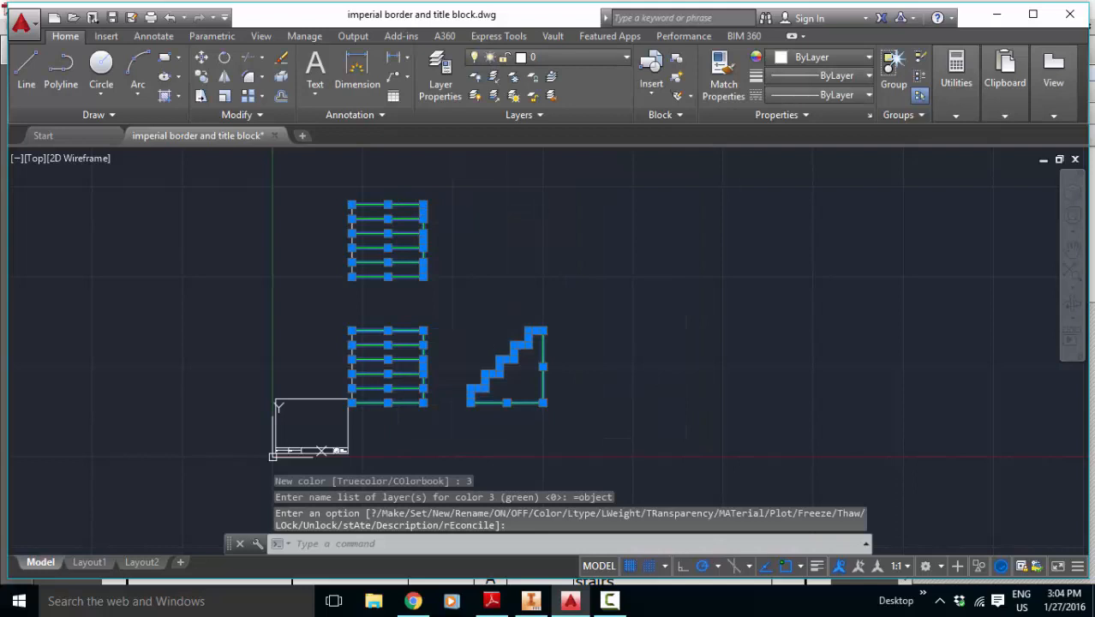
key(Escape)
Step: Assign all lines of the top view to the object layer and clear the selection
click(308, 180)
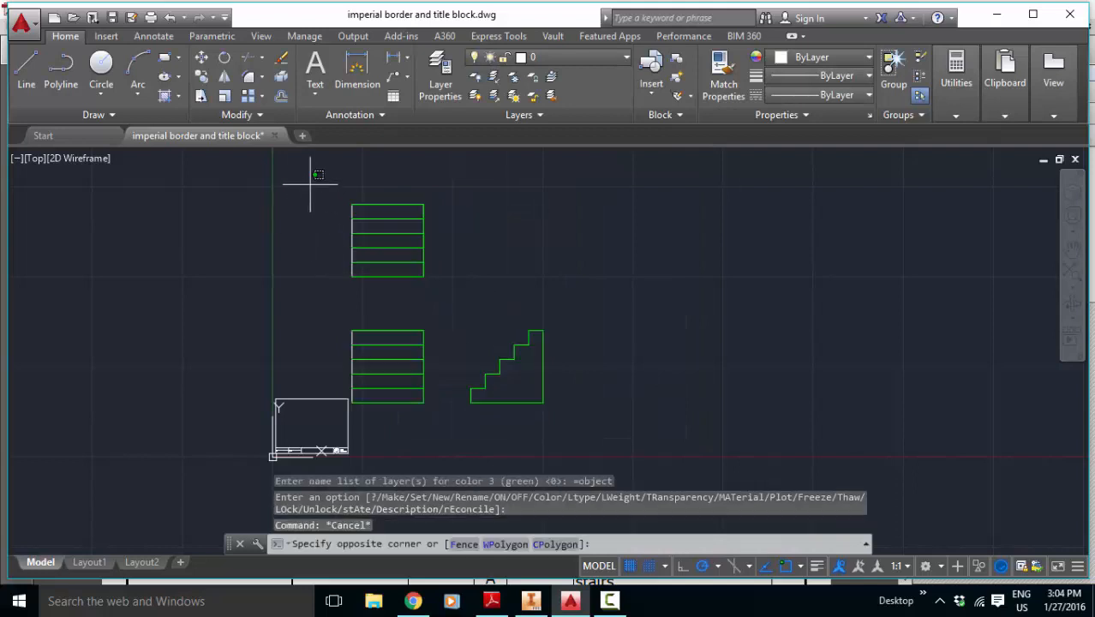
click(447, 293)
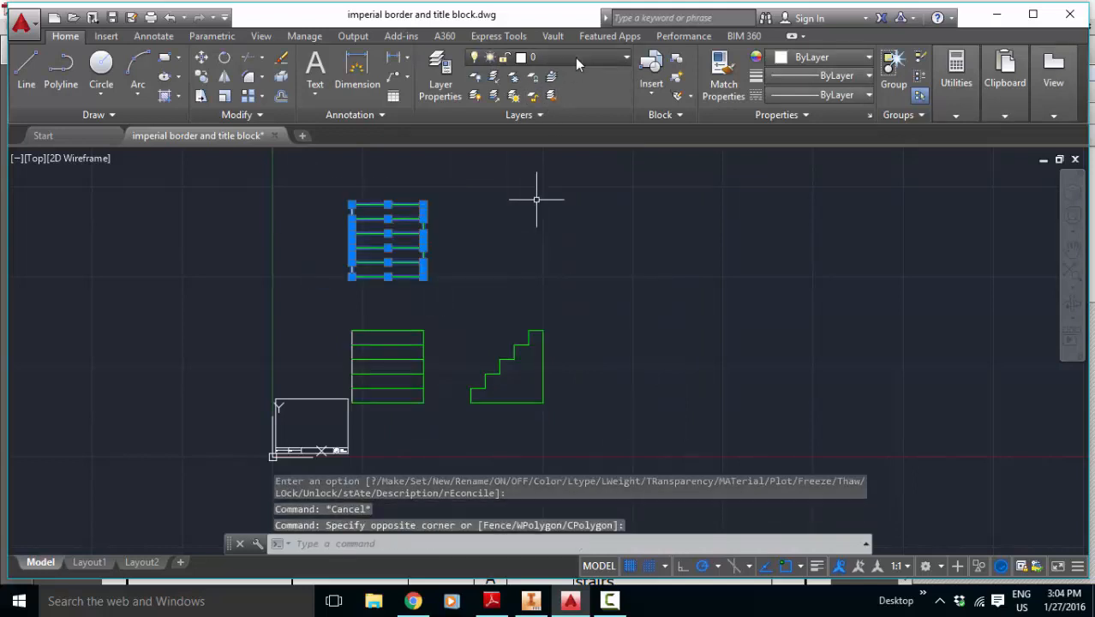
click(575, 58)
click(532, 152)
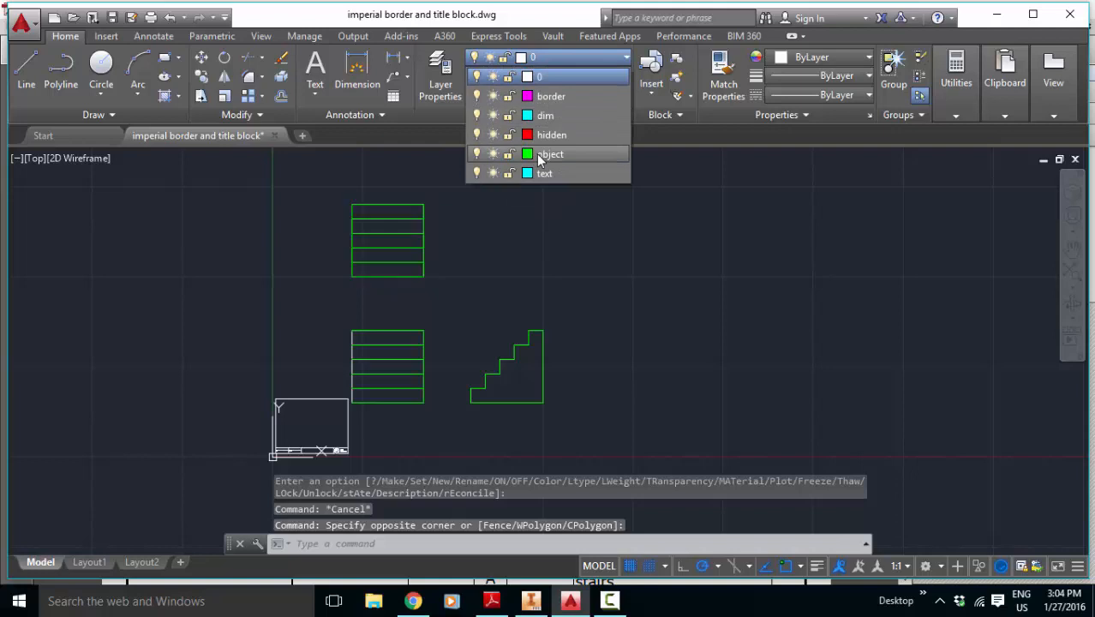
key(Escape)
key(Escape)
key(Escape)
Step: Assign all lines of the front view to the object layer and clear the selection
click(341, 315)
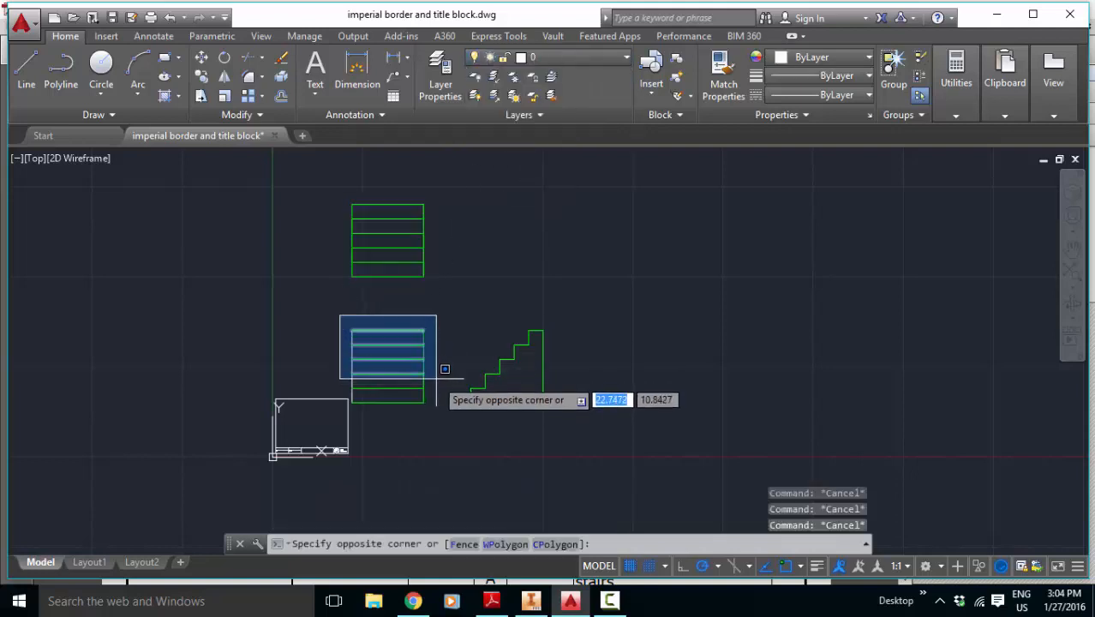
click(449, 407)
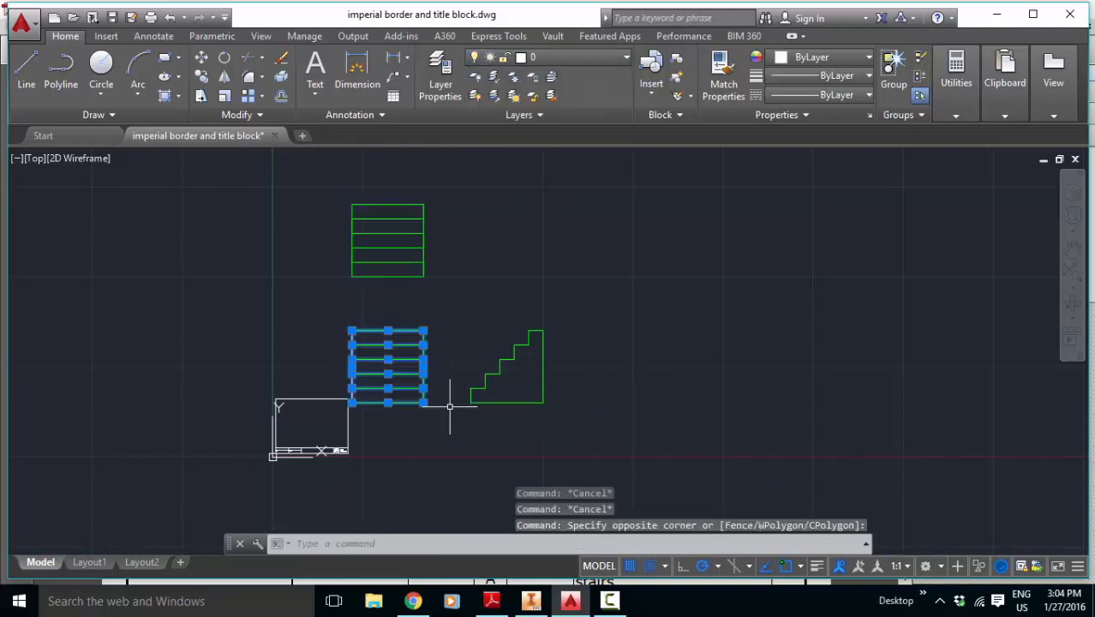
click(575, 57)
click(543, 153)
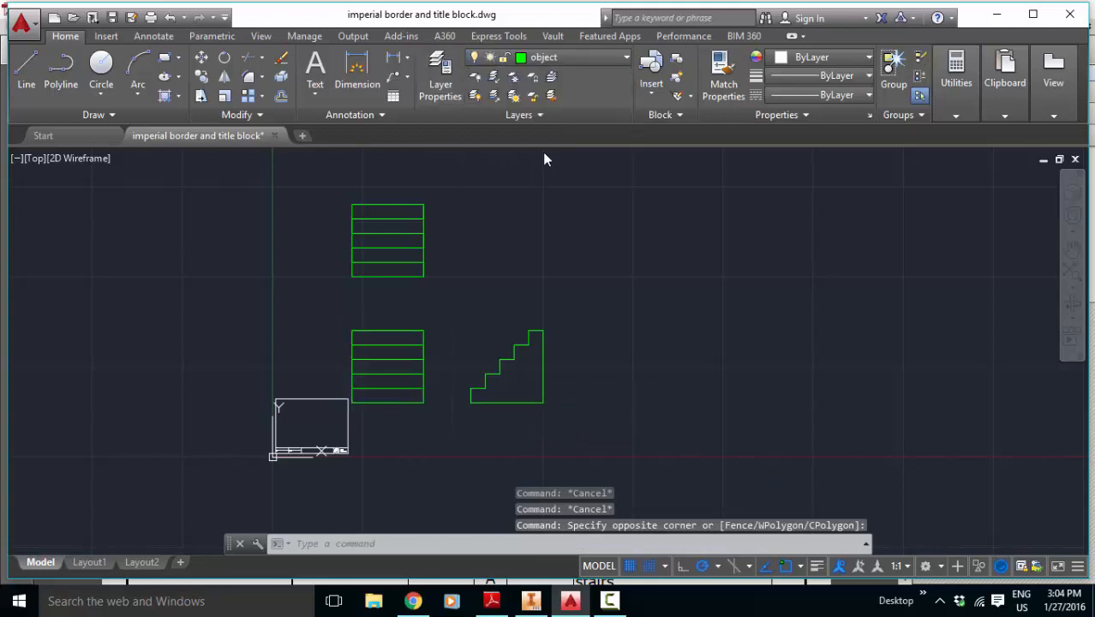
key(Escape)
key(Escape)
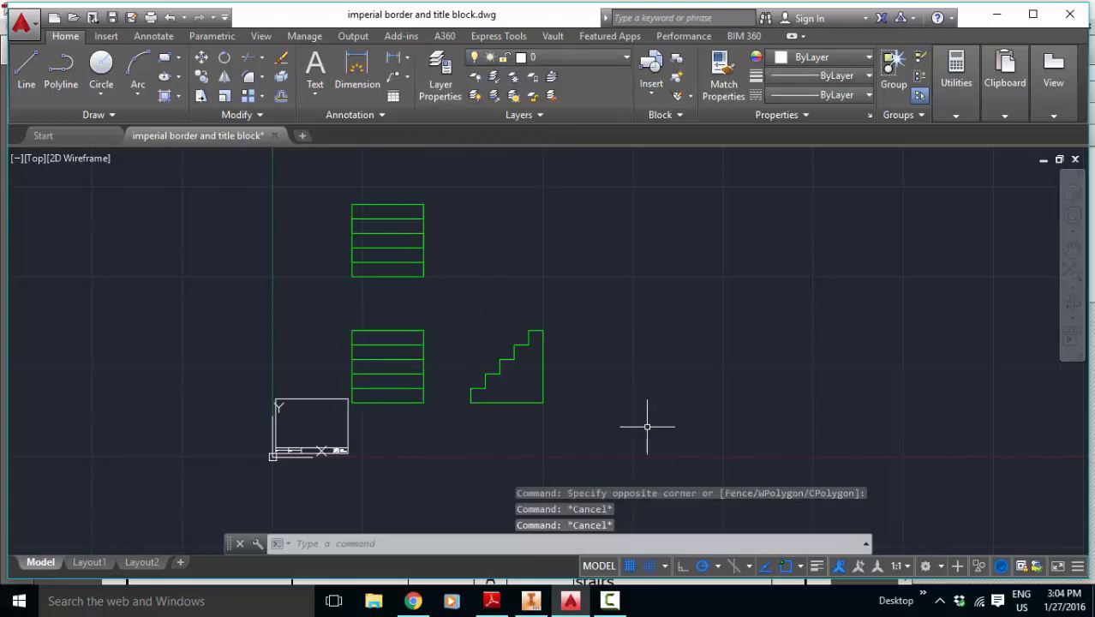
Step: Move the three stair views together to the right and slightly upward, well clear of the title block sheet
click(656, 424)
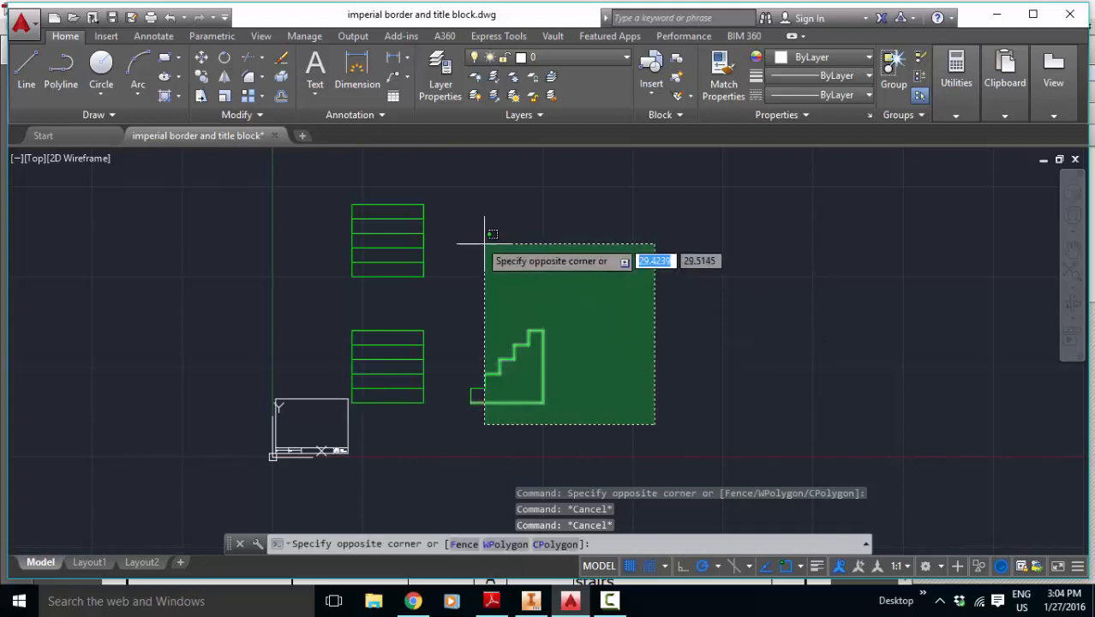
click(350, 166)
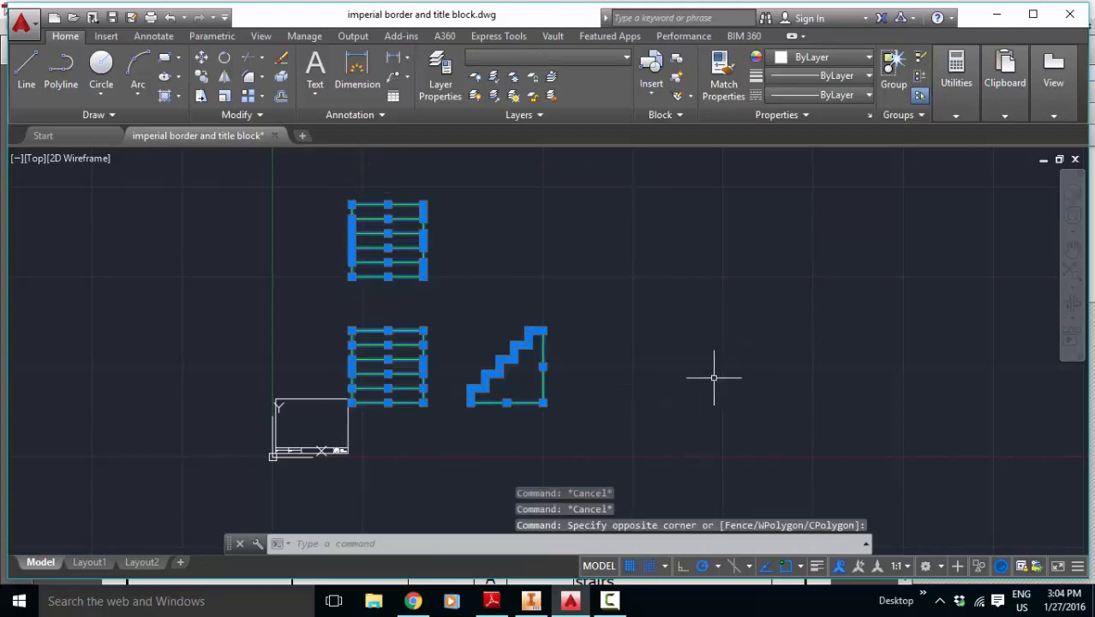
key(Return)
click(352, 388)
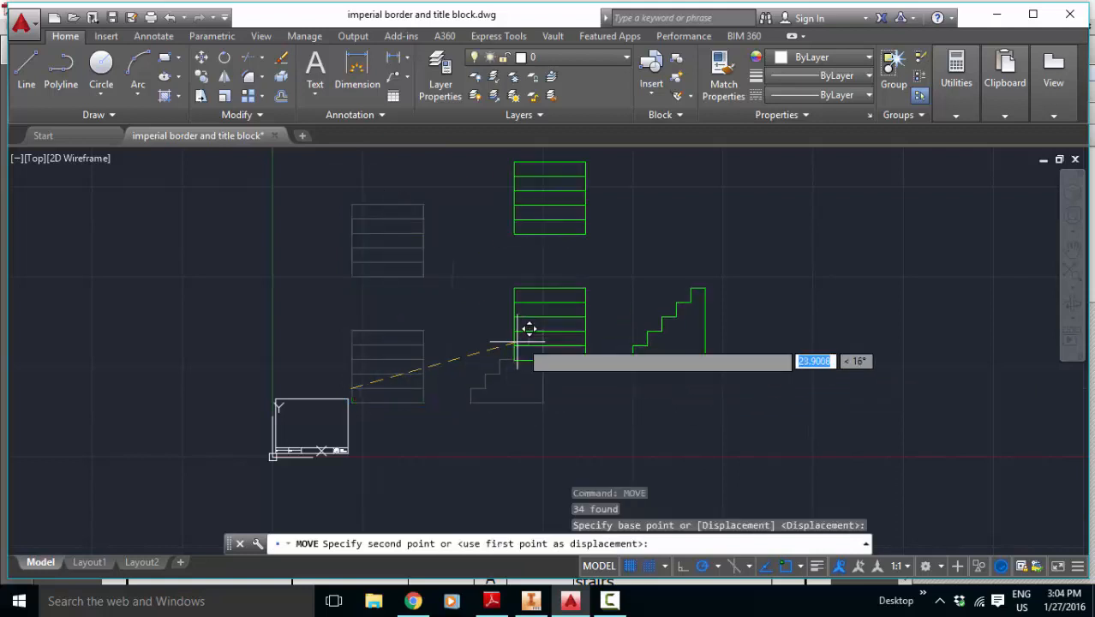
click(664, 340)
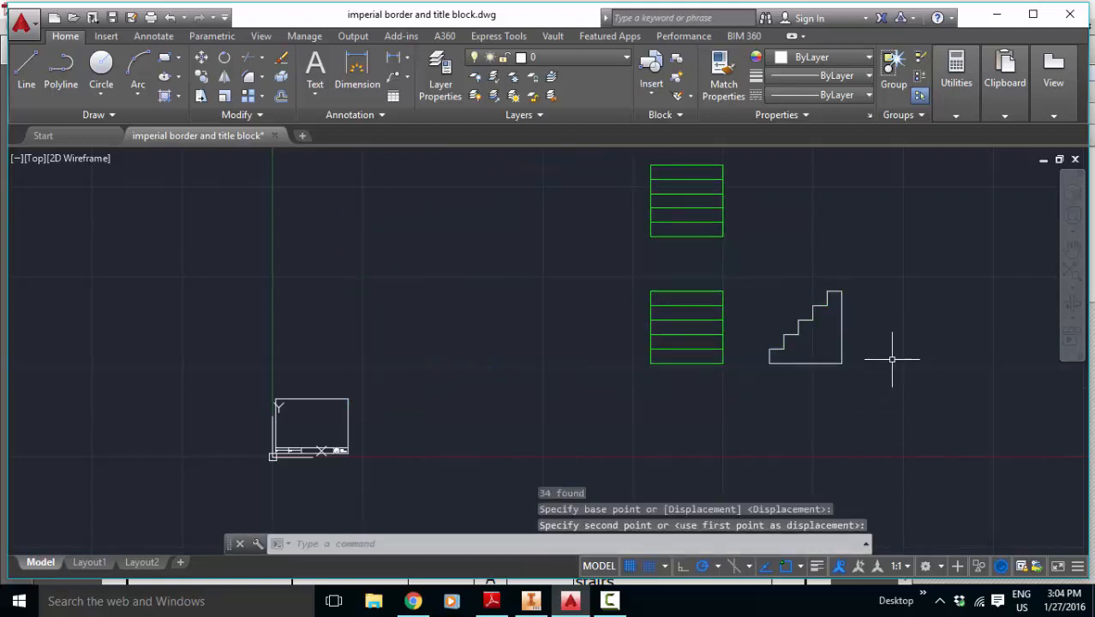
key(Escape)
key(Escape)
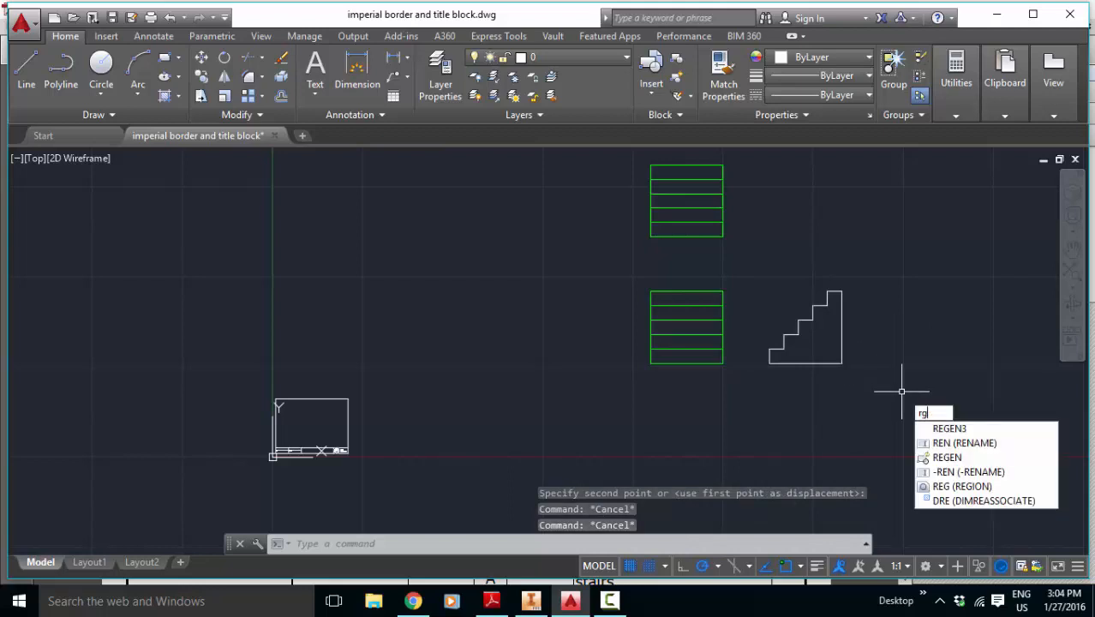
Step: Regenerate the drawing and assign the stair side view's lines to the object layer
key(BackSpace)
text(egen)
key(Return)
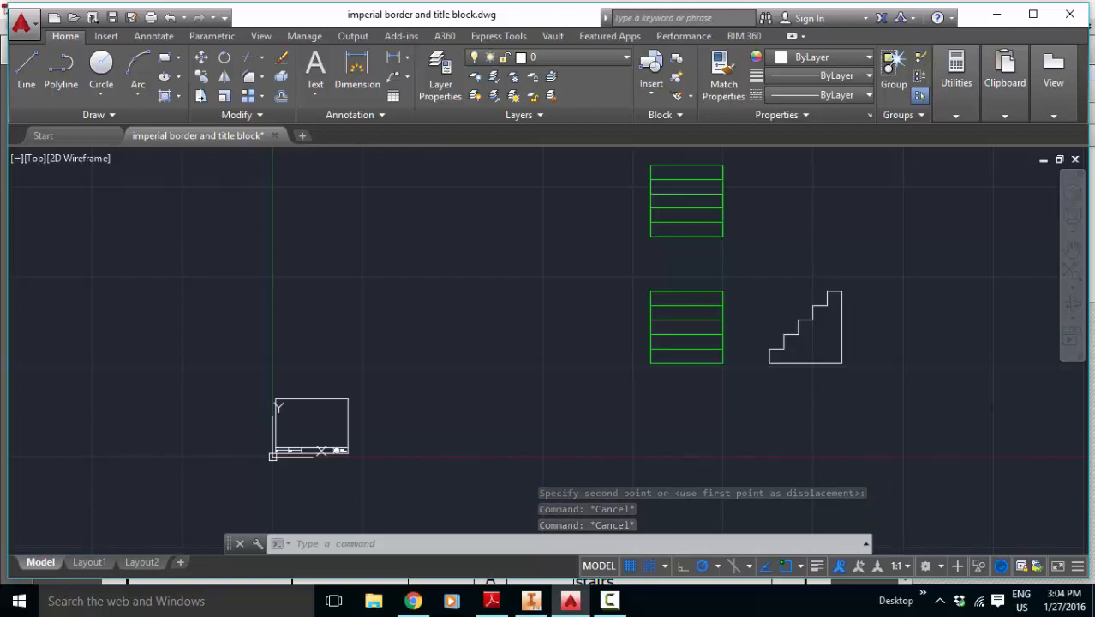
click(956, 411)
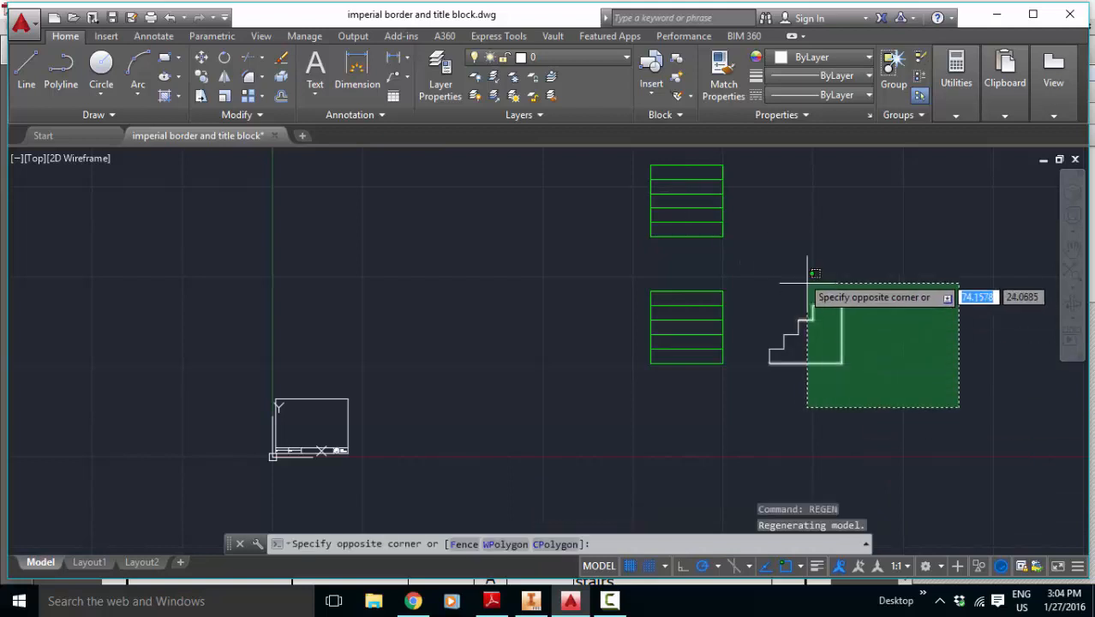
click(759, 262)
click(596, 56)
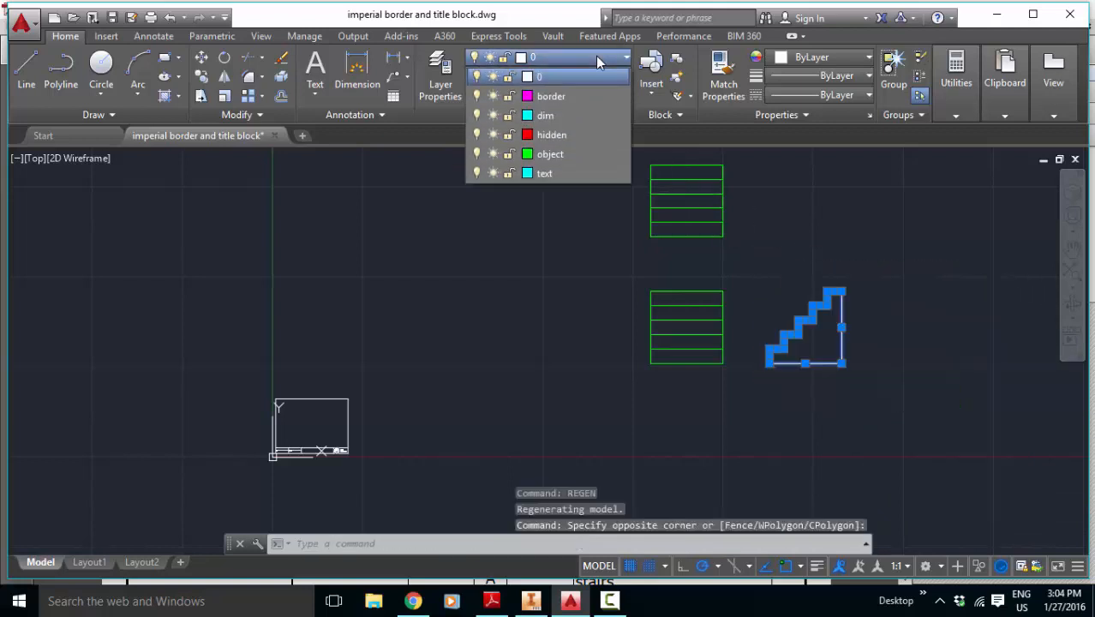
click(546, 158)
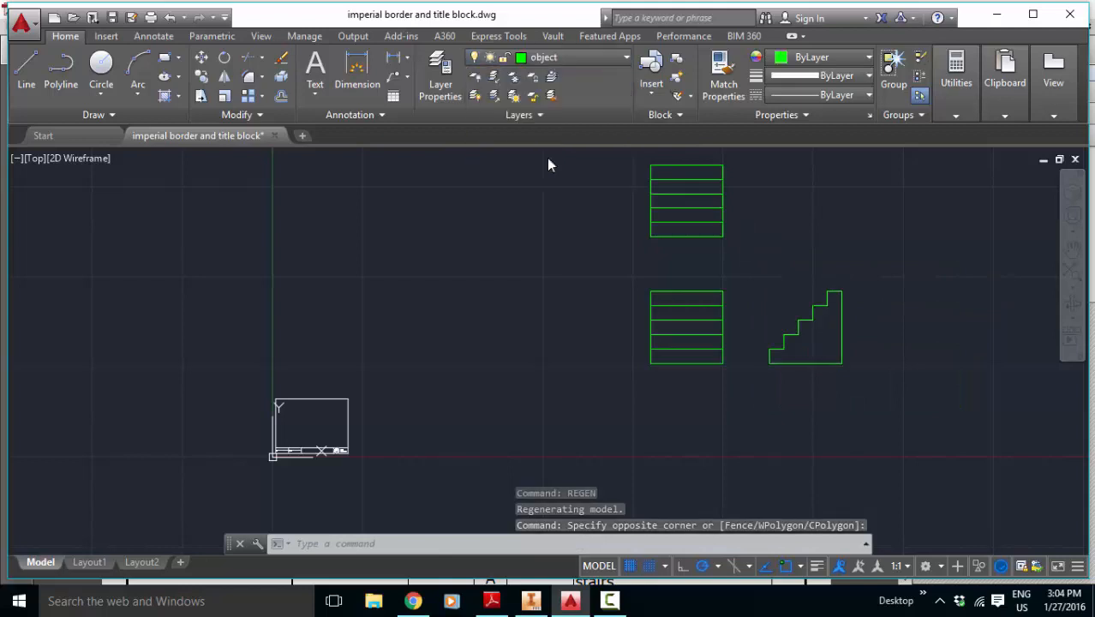
key(Escape)
key(Escape)
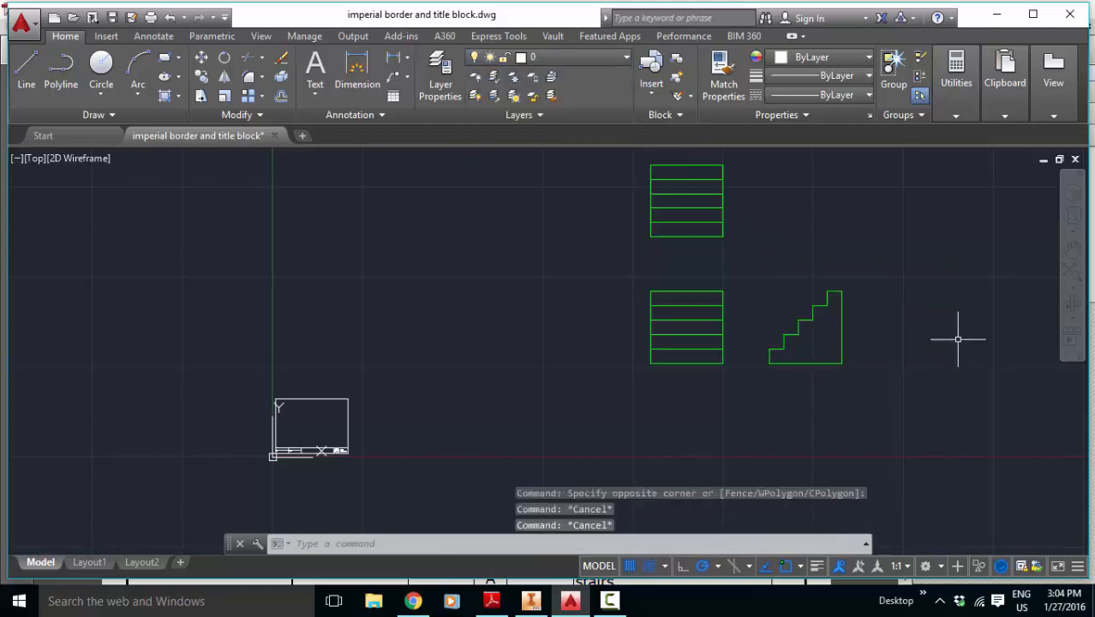
Step: Assign the whole border and title block, including its text and logo, to the border layer
scroll(250, 501, up, 6)
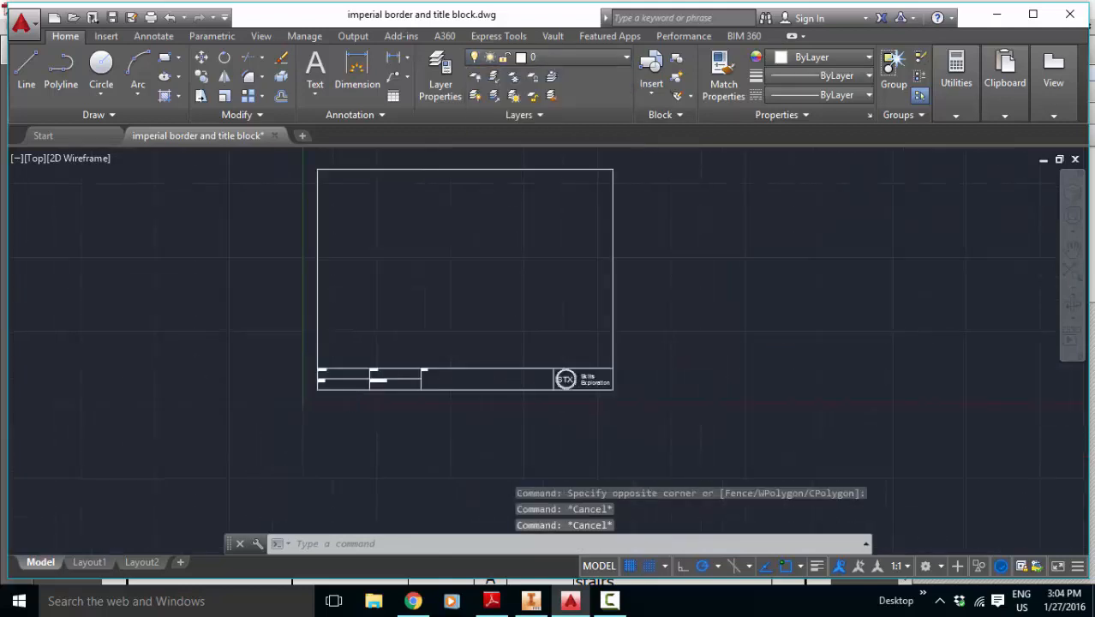
scroll(325, 326, down, 2)
scroll(338, 177, up, 2)
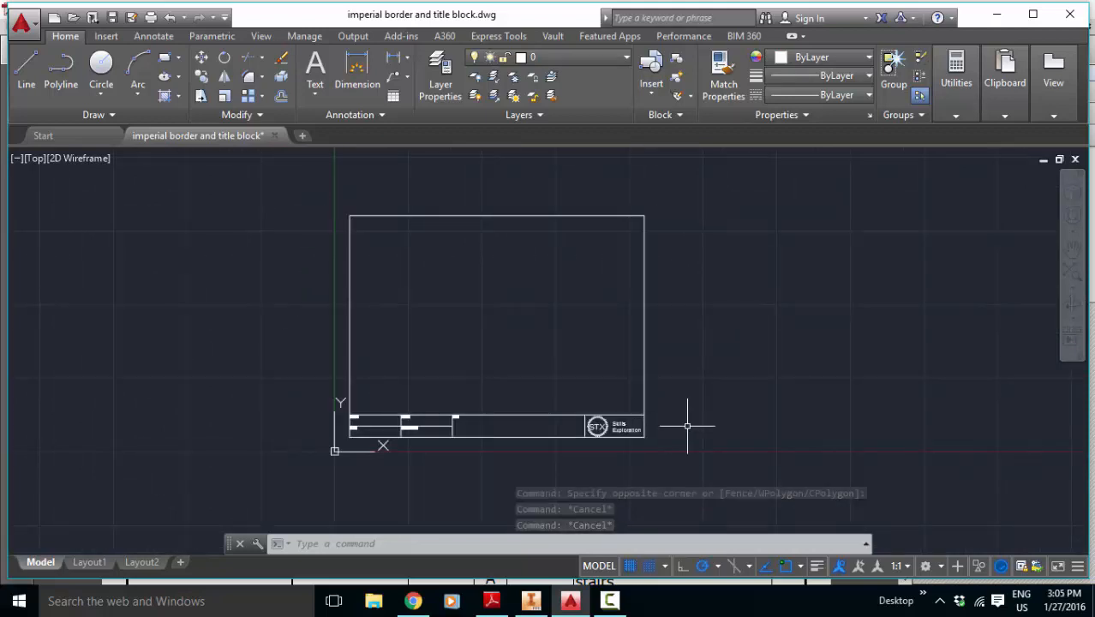
click(711, 457)
click(315, 168)
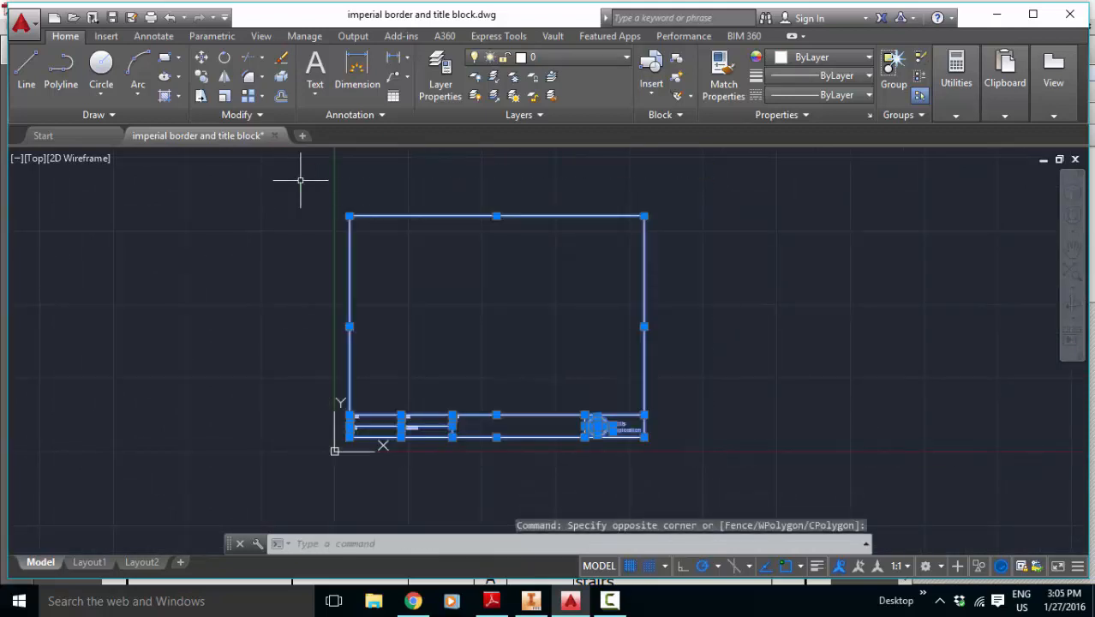
click(586, 56)
click(545, 97)
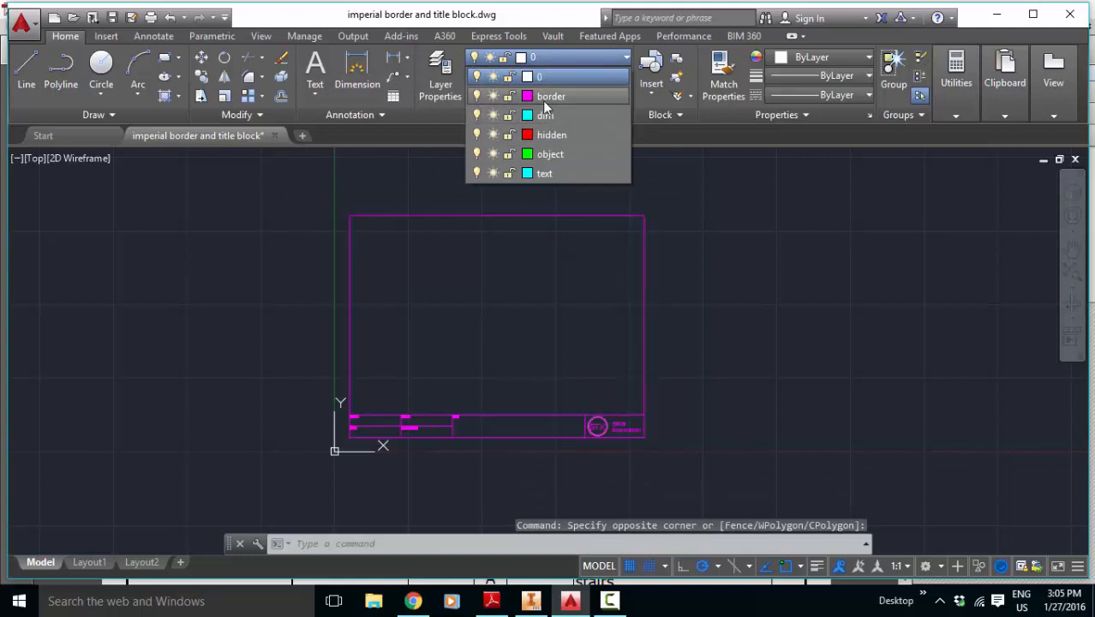
key(Escape)
key(Escape)
Step: Assign the title block's field labels, the STX lettering and the Skills Exploration text to the text layer
scroll(441, 466, up, 2)
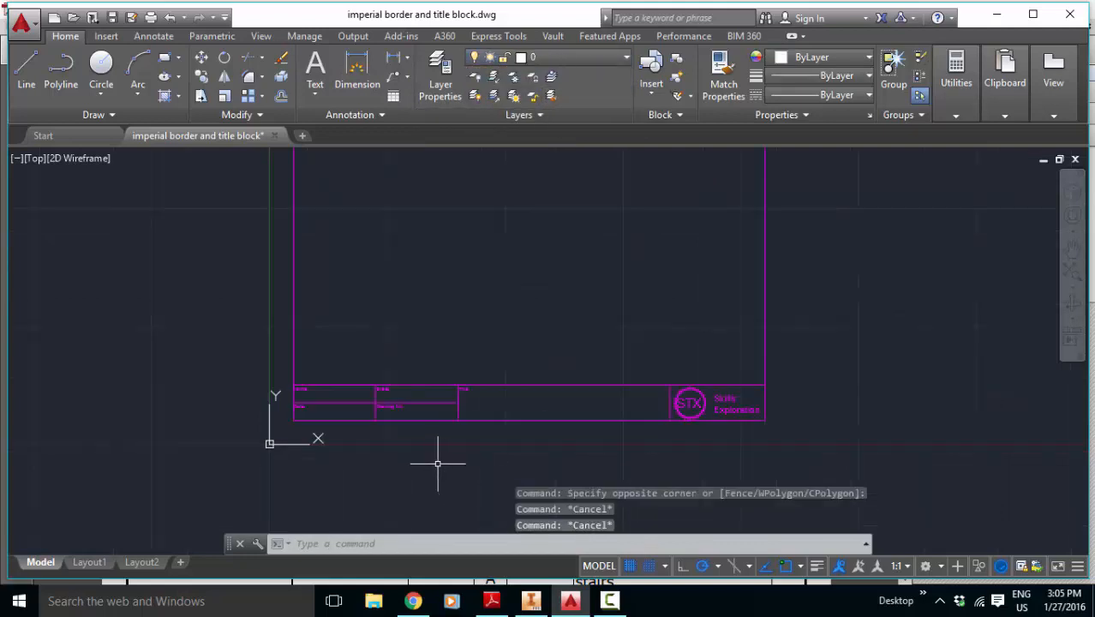
scroll(437, 463, up, 2)
click(215, 375)
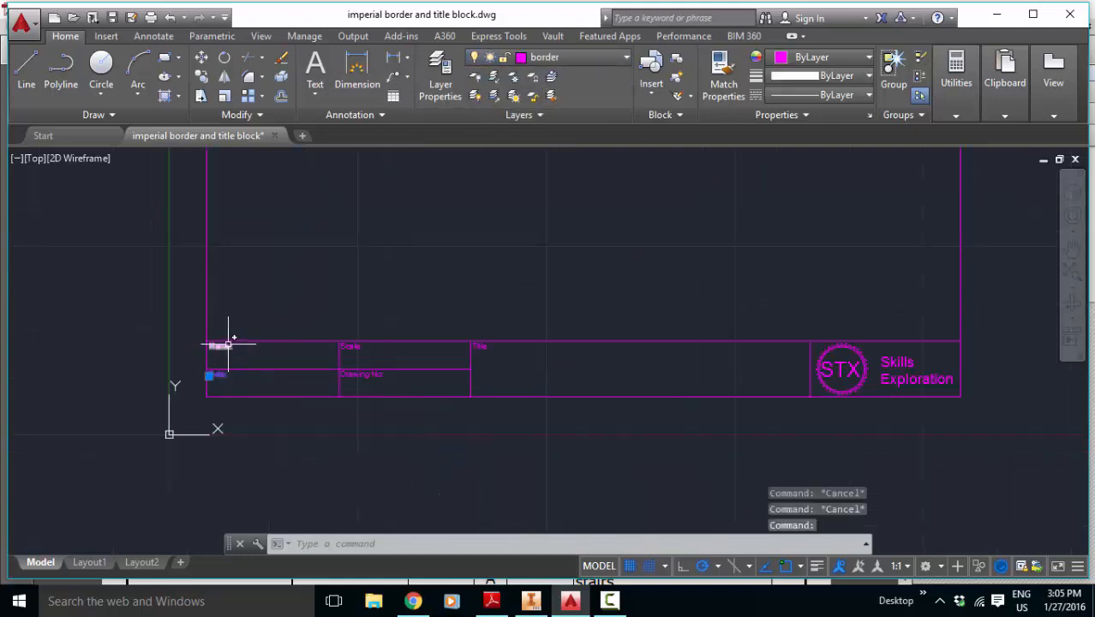
click(224, 348)
click(347, 347)
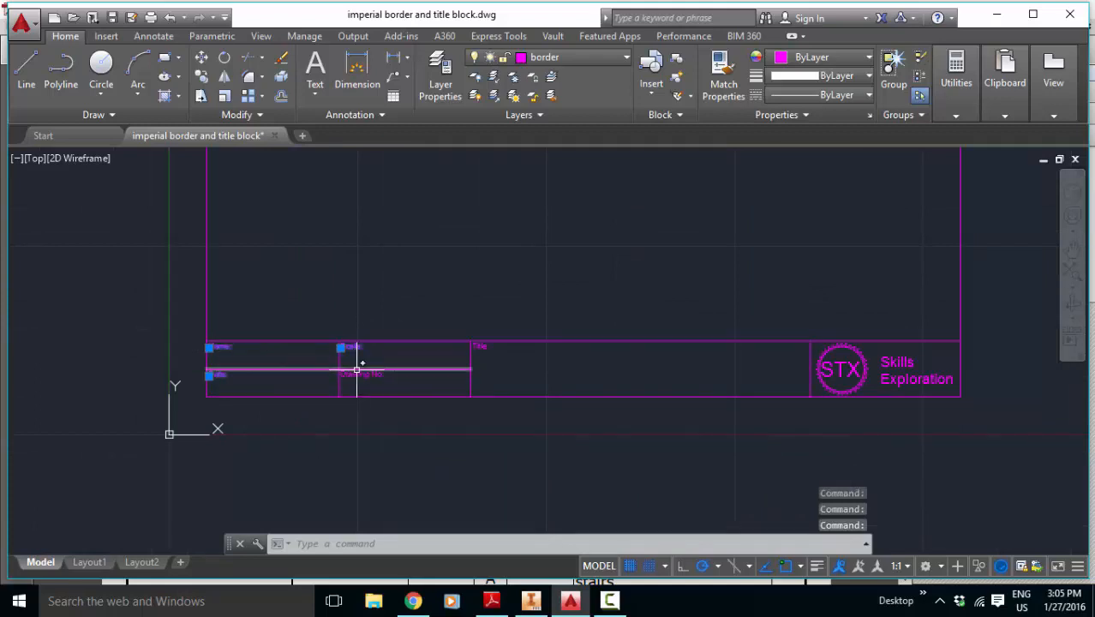
click(353, 374)
click(481, 347)
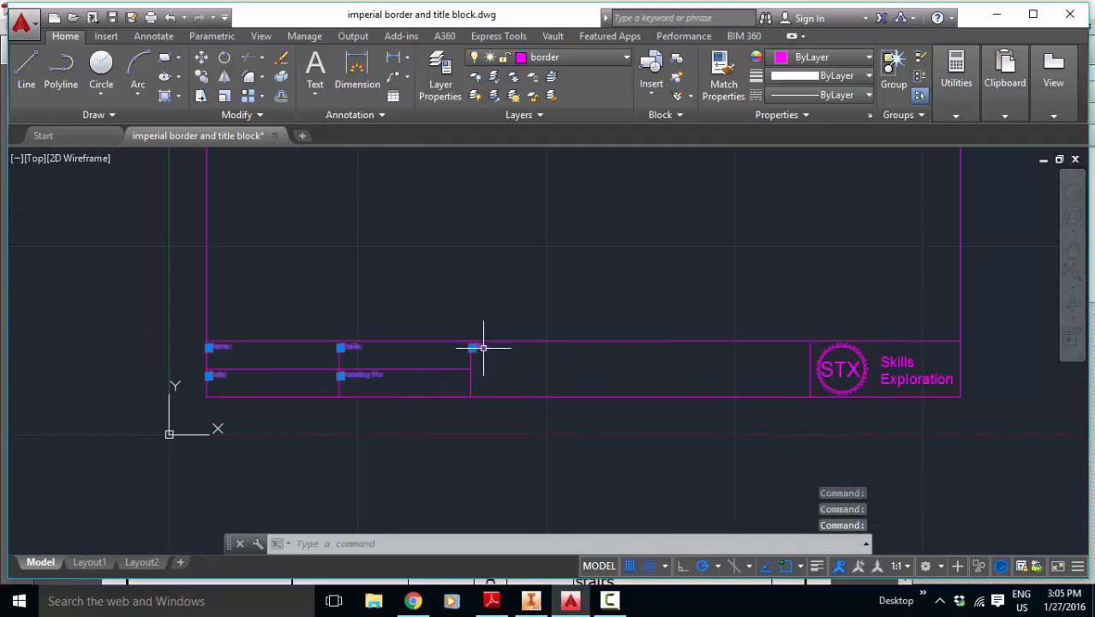
click(924, 380)
click(900, 364)
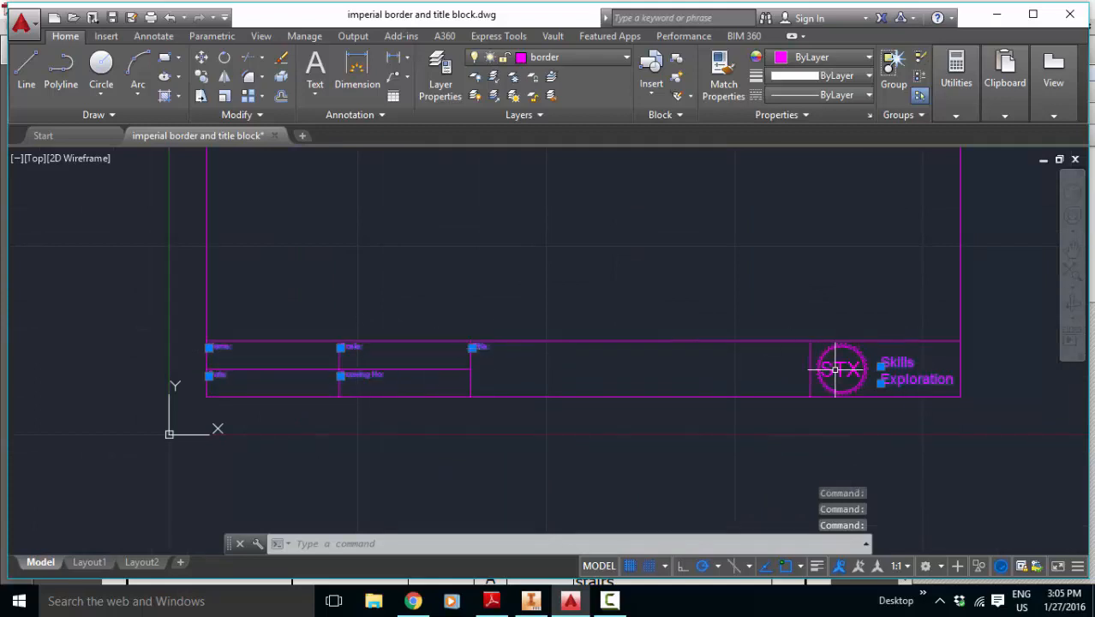
click(565, 56)
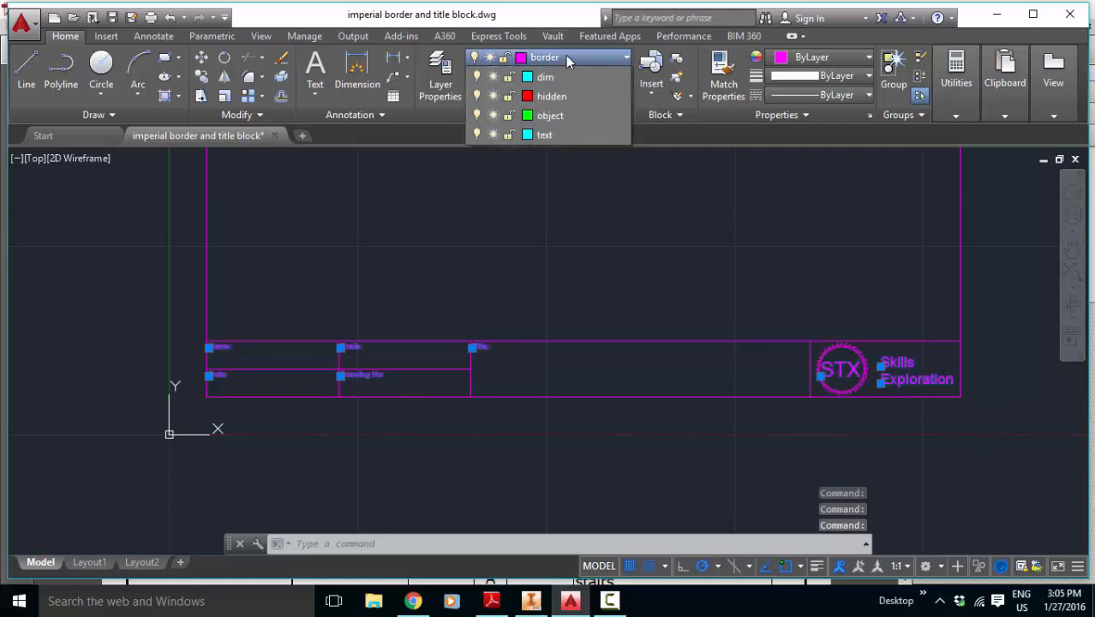
click(546, 174)
click(547, 174)
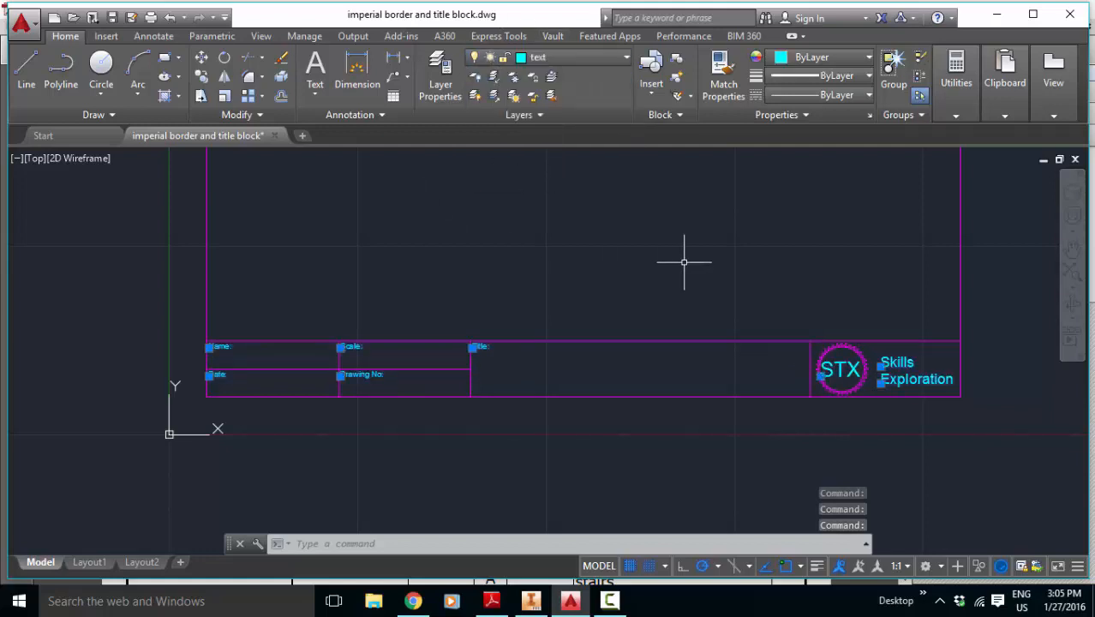
key(Escape)
key(Escape)
key(Escape)
scroll(883, 345, down, 5)
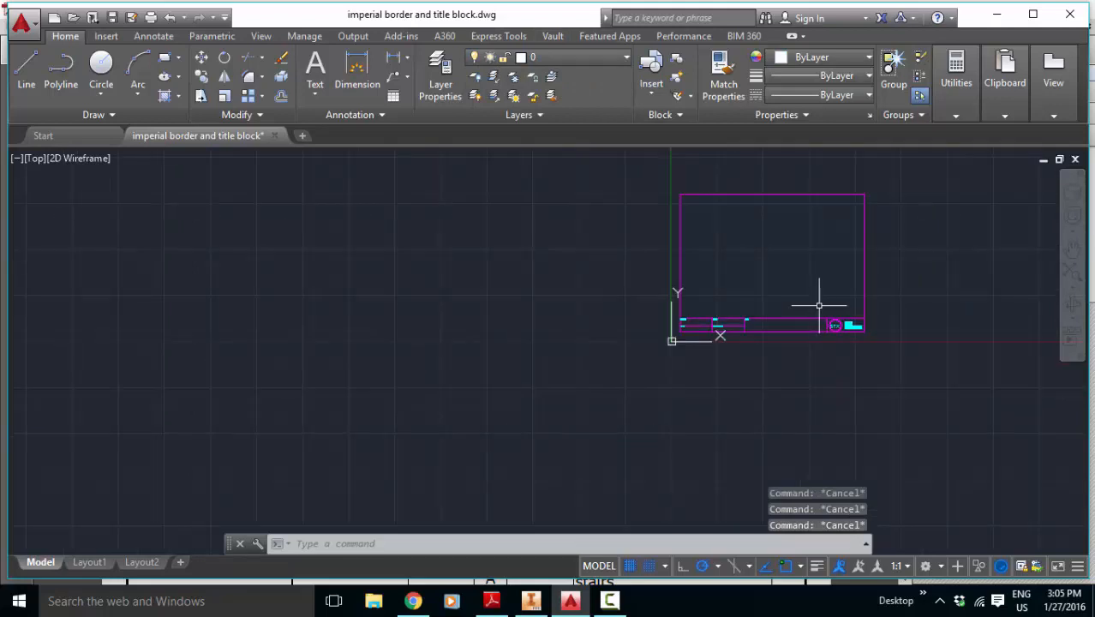